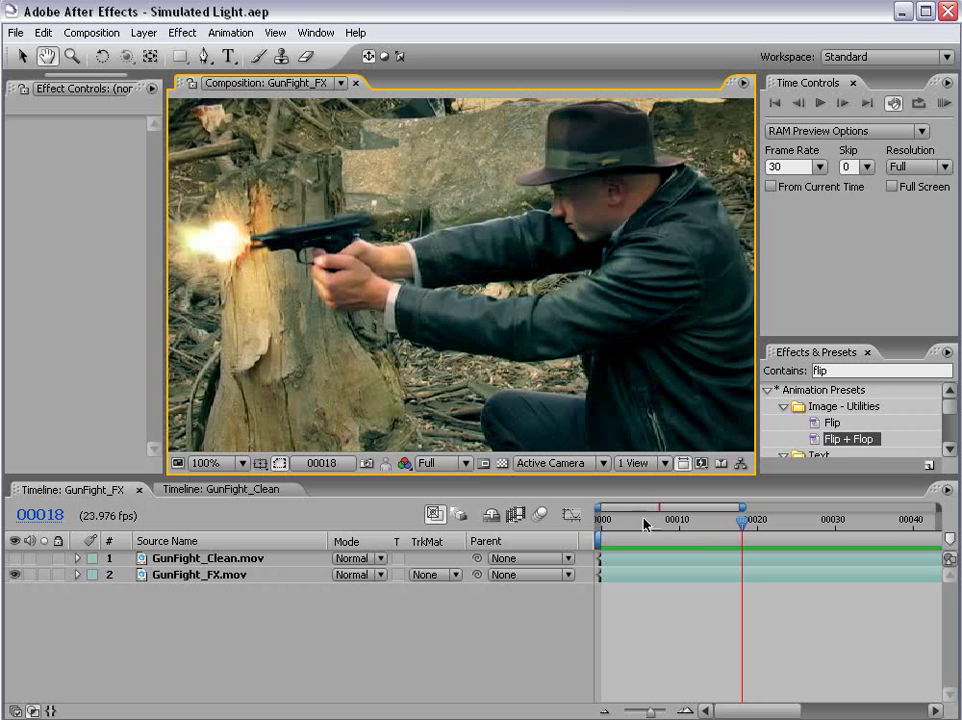
Compare the muzzle flash shot with the clean footage at frame 18 by toggling the GunFight_Clean.mov layer's visibility
left_click_drag(228, 296, 365, 236)
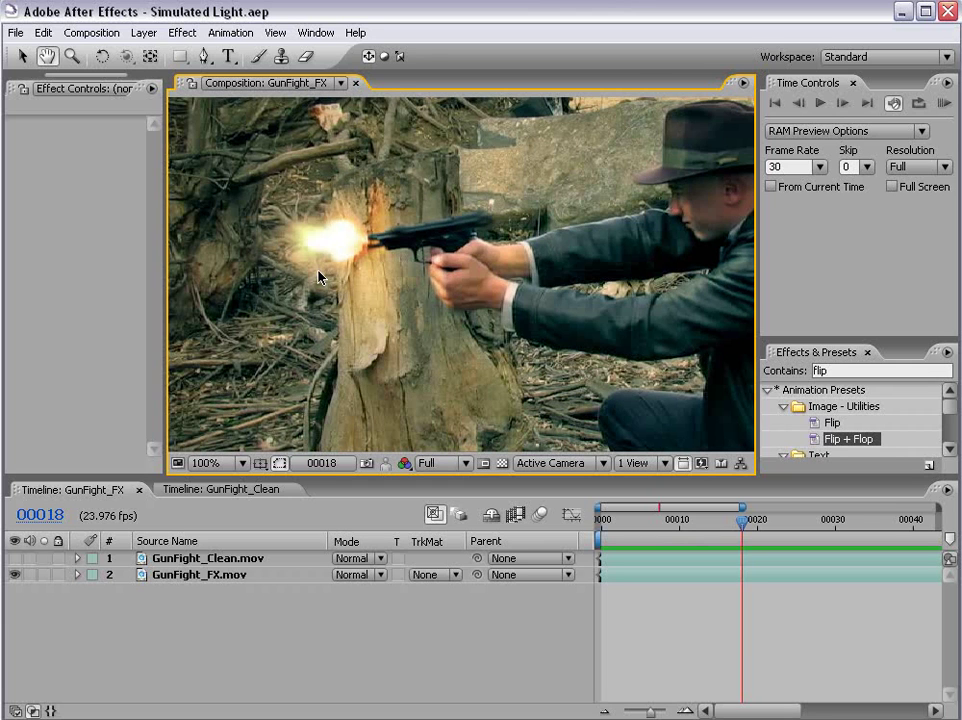
left_click_drag(580, 298, 513, 296)
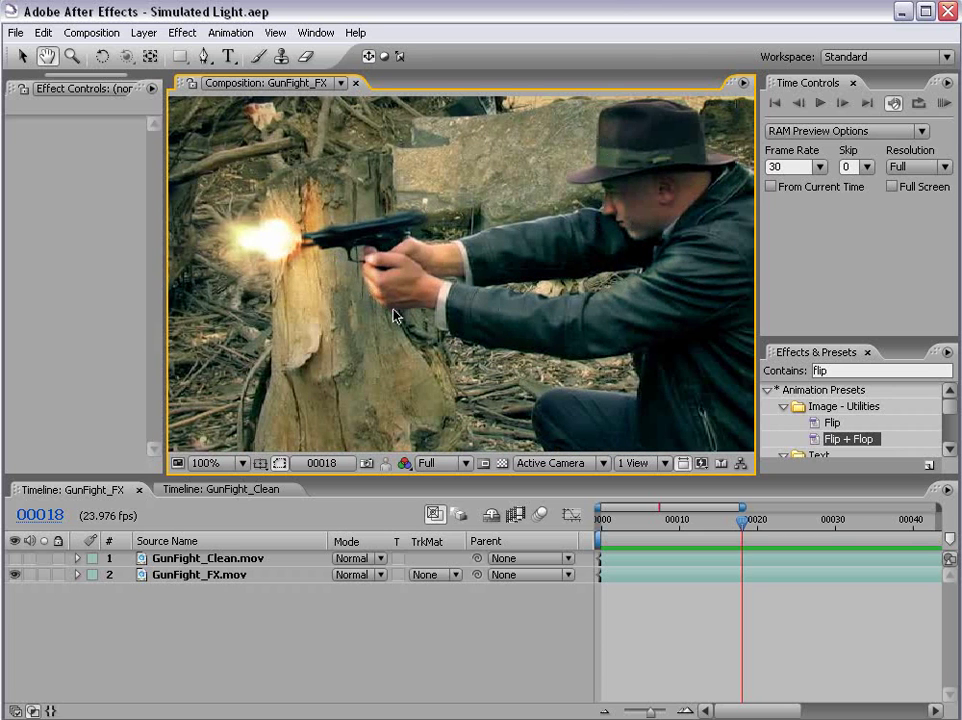
key("Page_Down")
key("Page_Up")
left_click(14, 558)
left_click(14, 558)
left_click(14, 558)
left_click(14, 558)
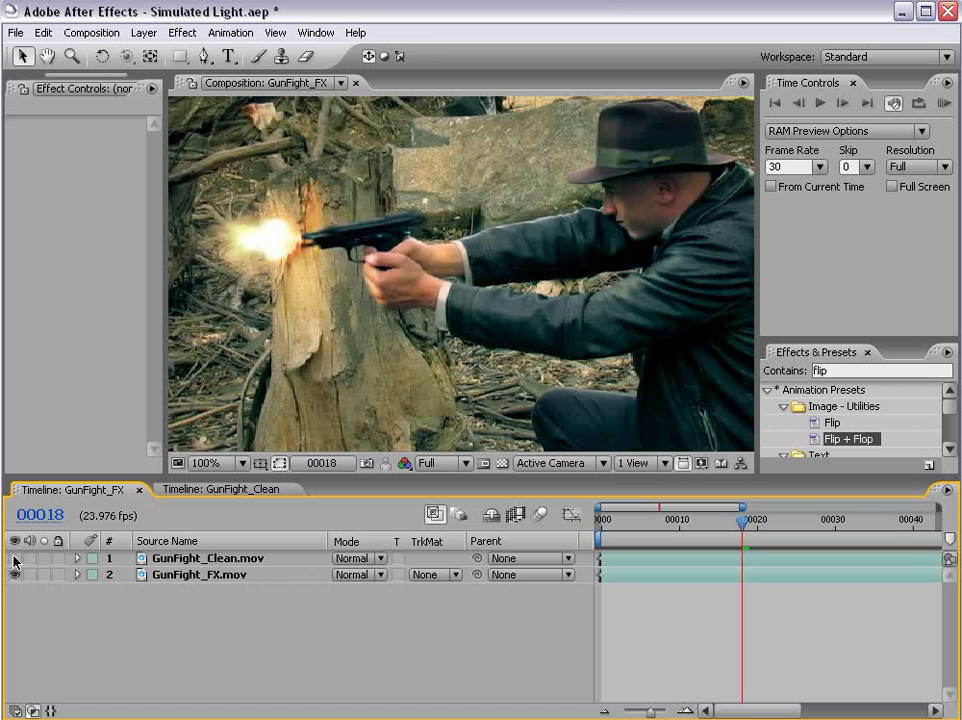
left_click(14, 558)
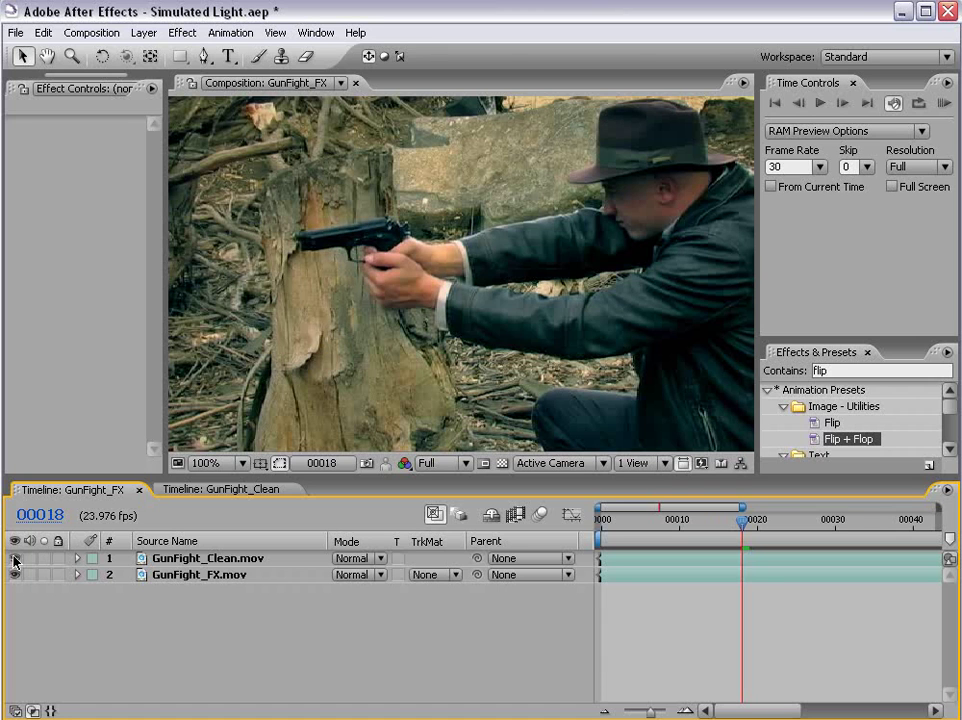
left_click(14, 558)
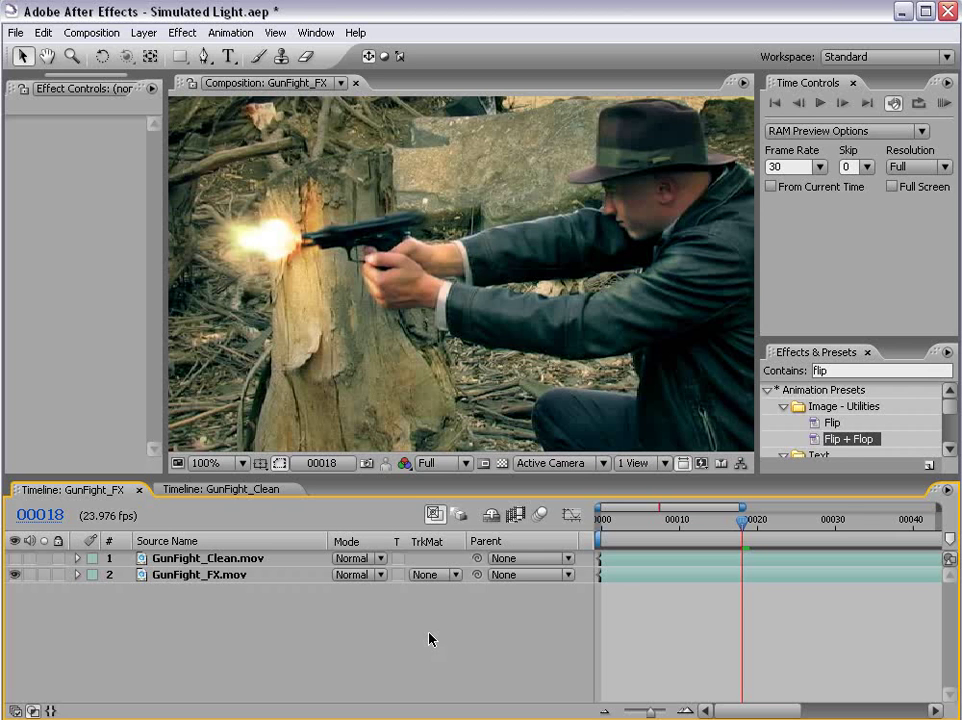
scroll(429, 258, "down", 1)
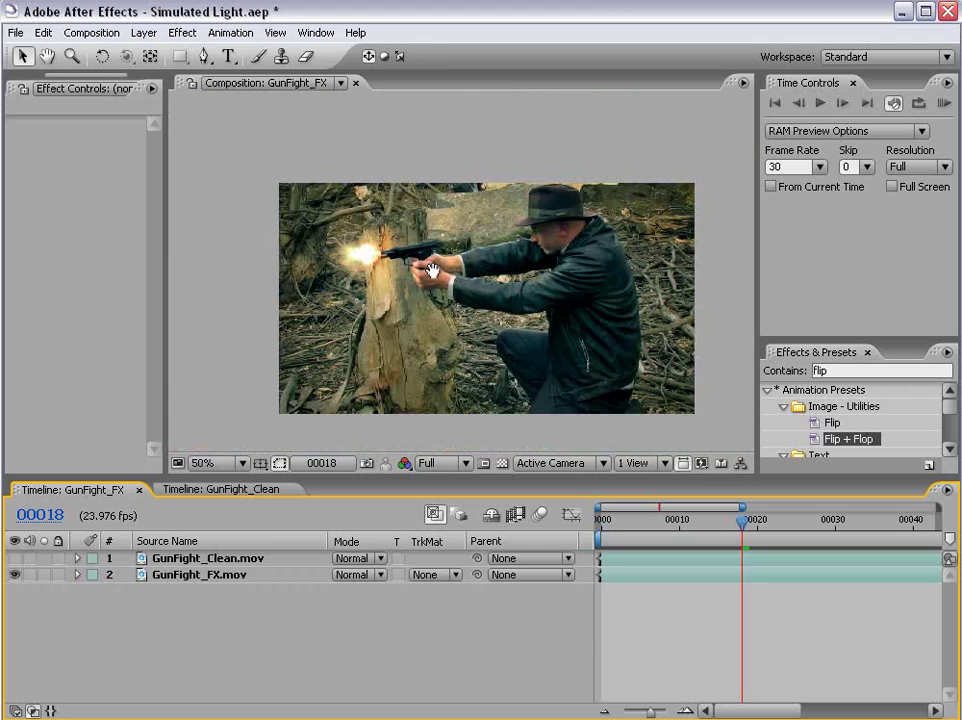
key("space")
left_click_drag(513, 297, 485, 281)
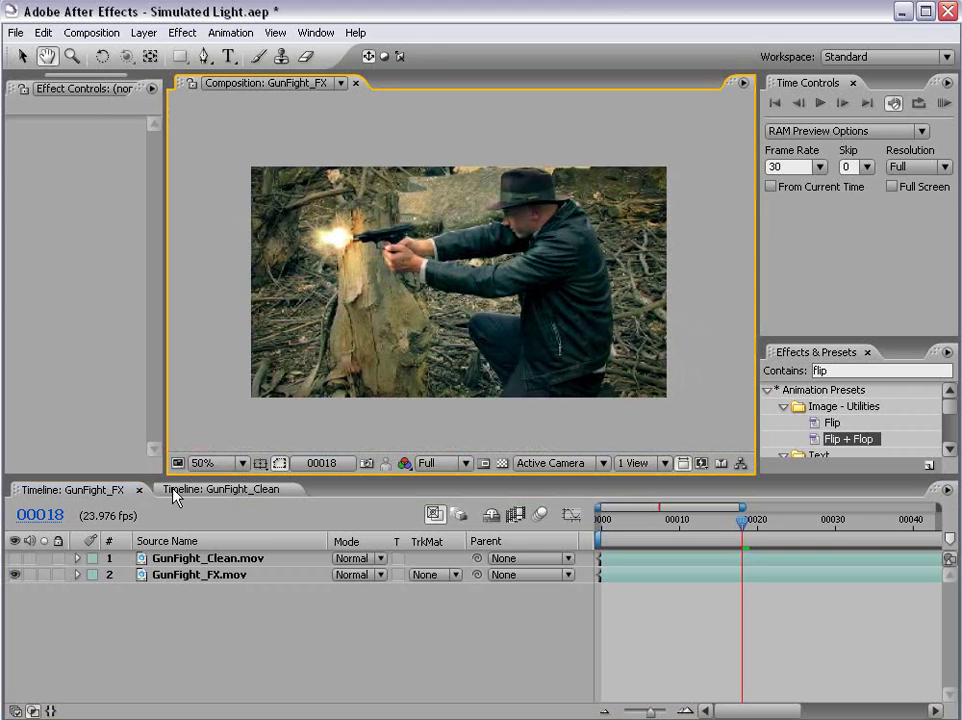
In the GunFight_Clean composition, add 9mm_01.mov above the footage and make it start at frame 19
left_click(175, 490)
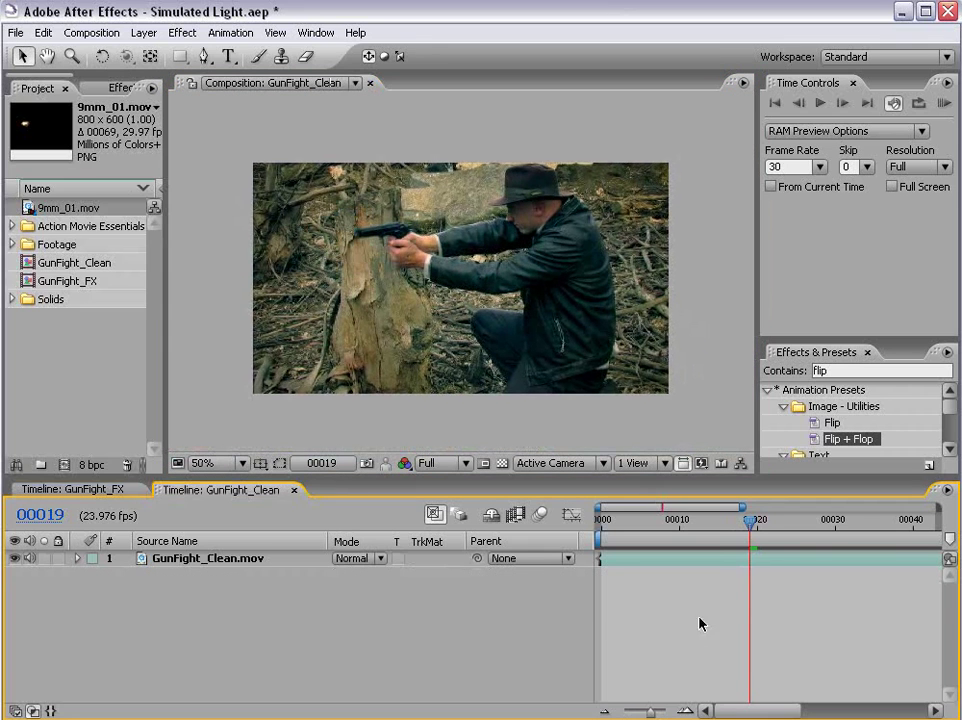
left_click(745, 562)
key("Page_Down")
key("Page_Down")
key("Page_Up")
key("Page_Up")
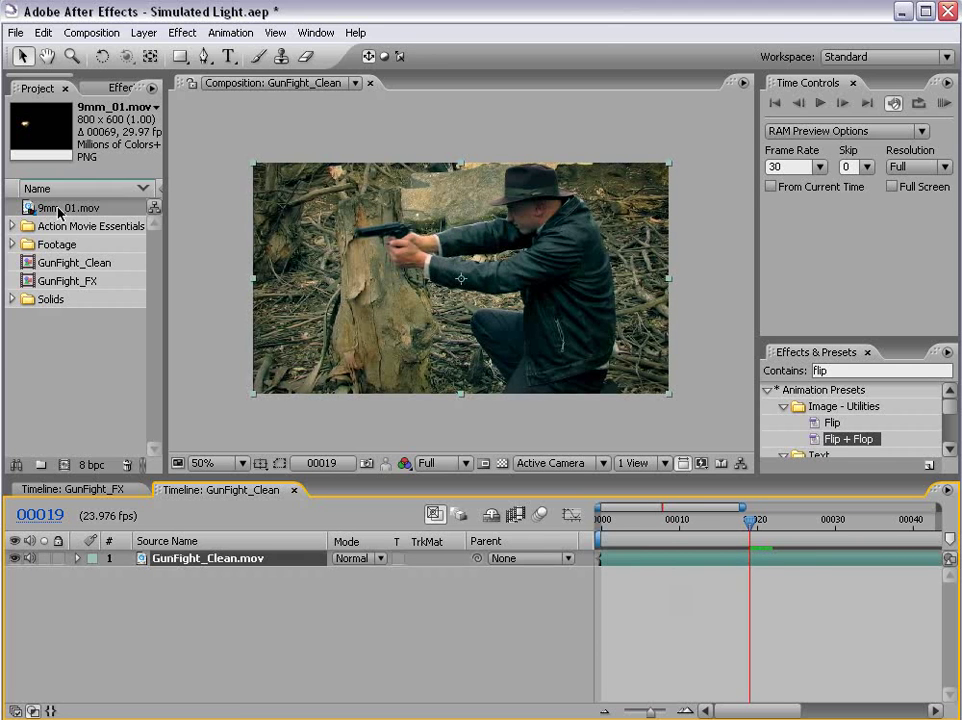
left_click_drag(28, 210, 455, 275)
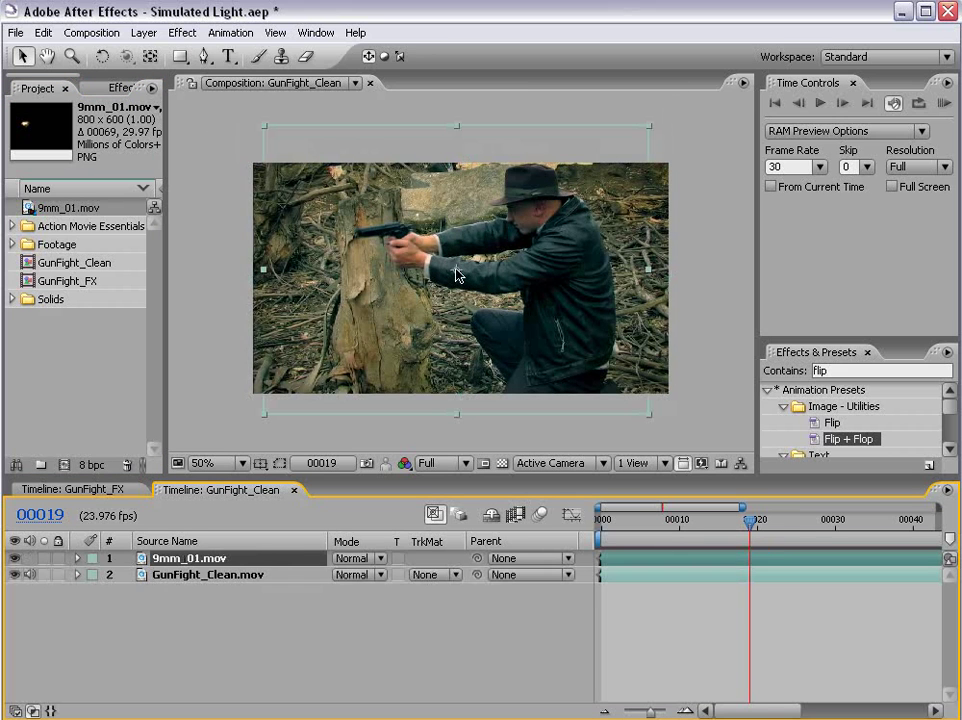
key("bracketleft")
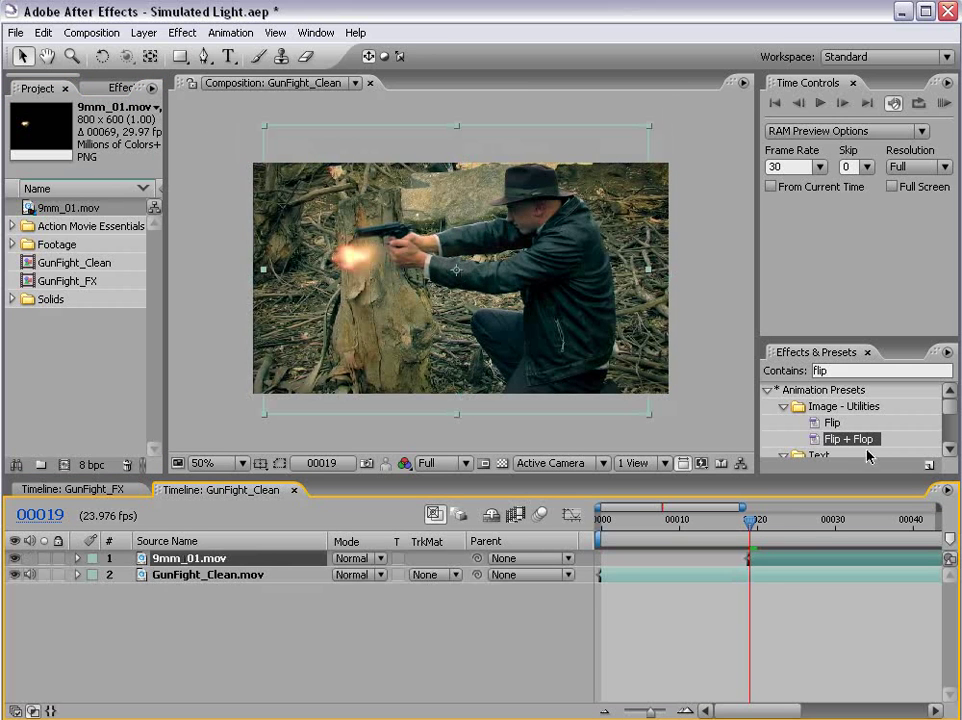
Apply the Flip + Flop preset to 9mm_01.mov and place its flash at the tip of the gun barrel
left_click_drag(848, 444, 400, 310)
left_click_drag(593, 325, 351, 277)
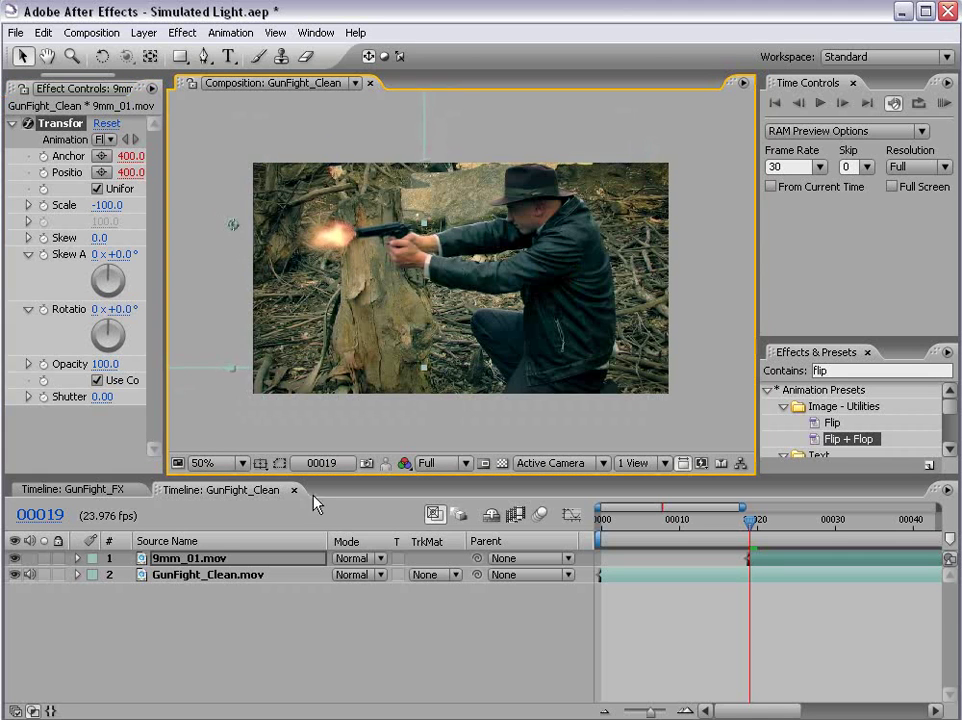
Set the blending mode of the 9mm_01.mov layer to Add
left_click(349, 557)
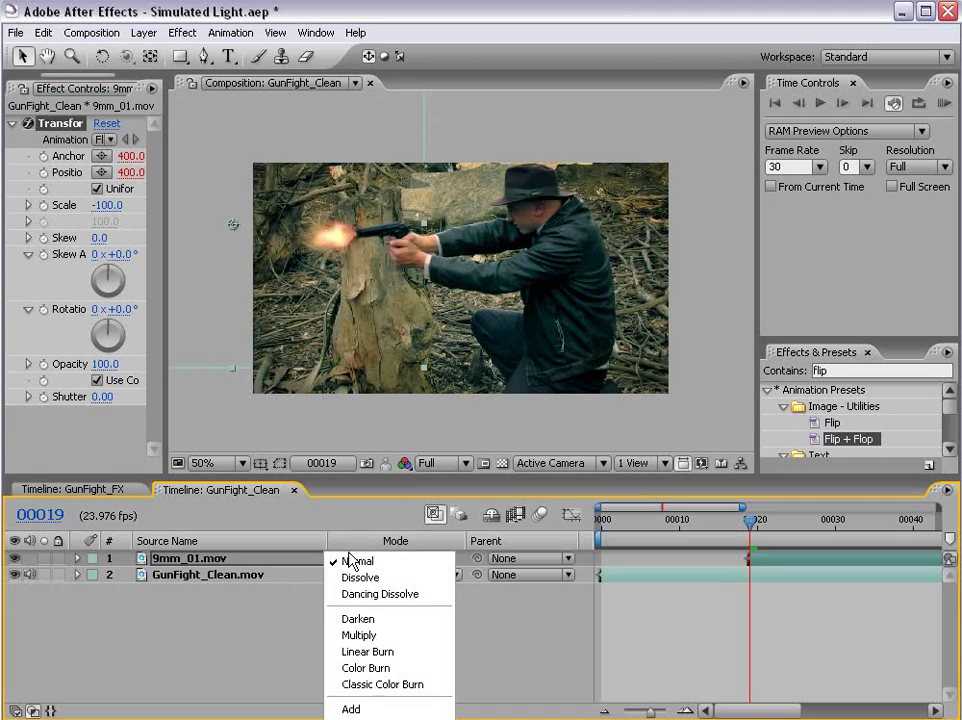
left_click(362, 709)
key("slash")
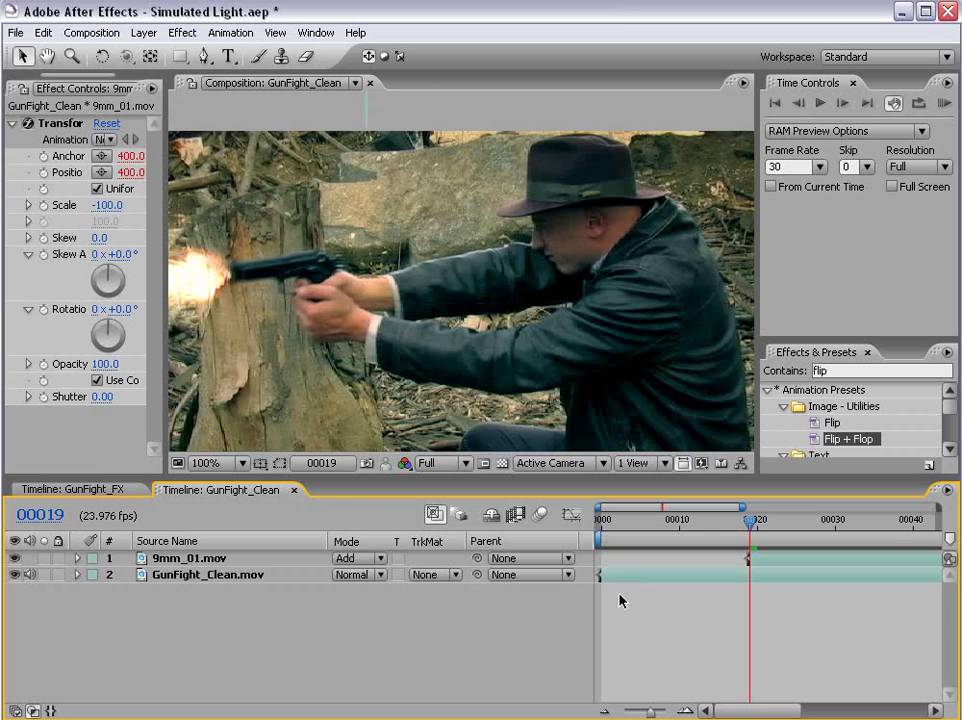
Create a new adjustment layer above the muzzle flash layer in GunFight_Clean
left_click(143, 32)
mouse_move(150, 53)
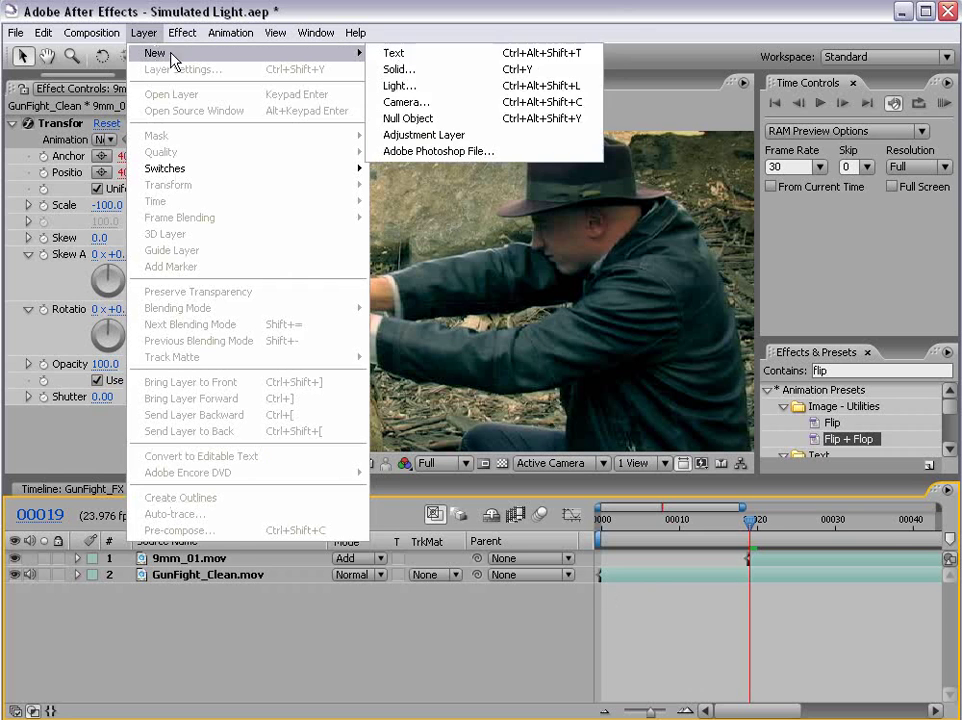
left_click(399, 139)
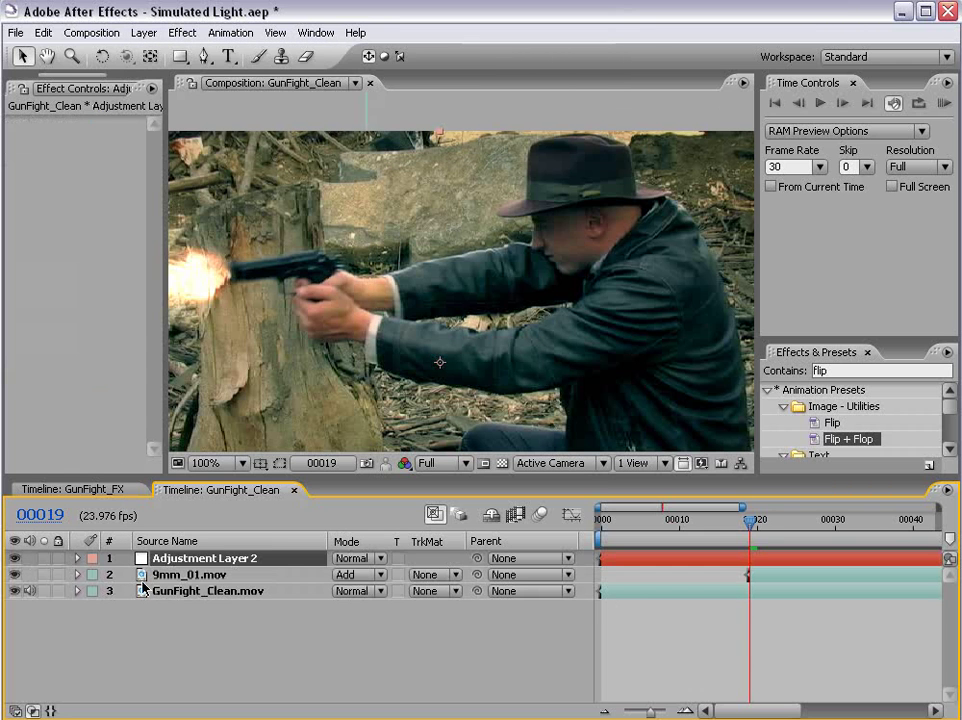
Draw a narrow Pen tool mask on the adjustment layer around the front edge of the fingers gripping the gun
left_click(204, 56)
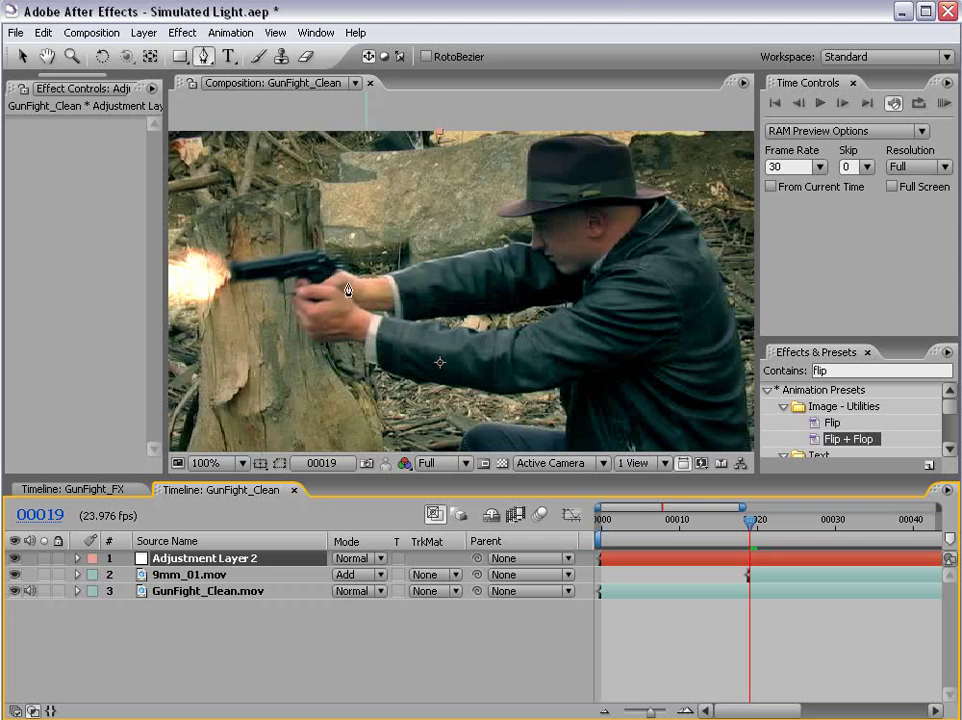
scroll(344, 290, "up", 1)
key("space")
left_click_drag(265, 315, 537, 281)
scroll(537, 281, "down", 1)
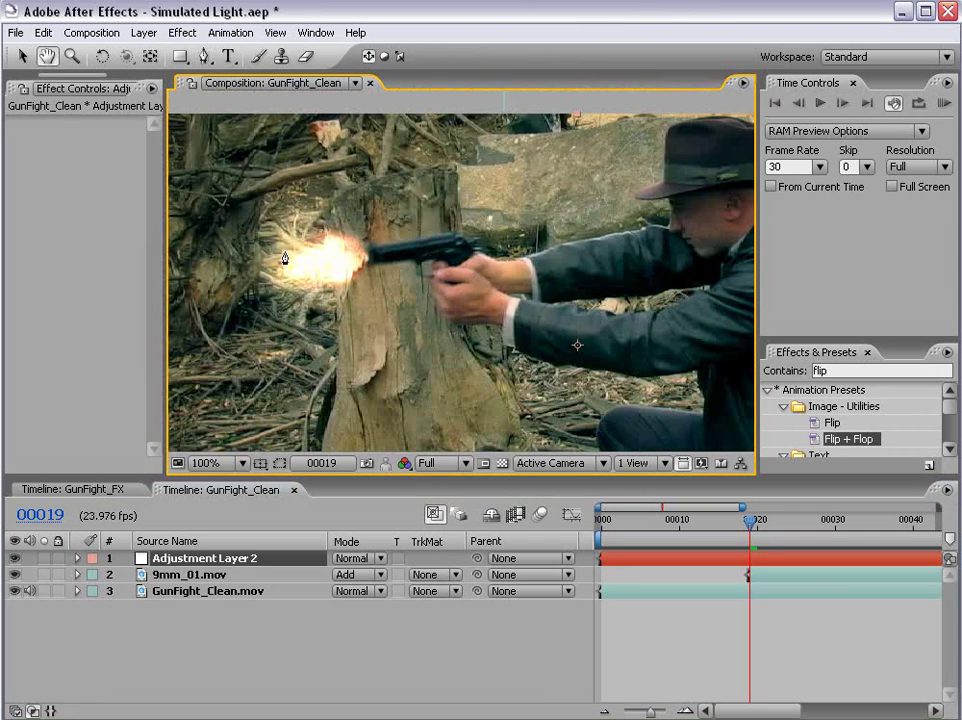
scroll(440, 296, "up", 1)
left_click_drag(440, 296, 389, 281)
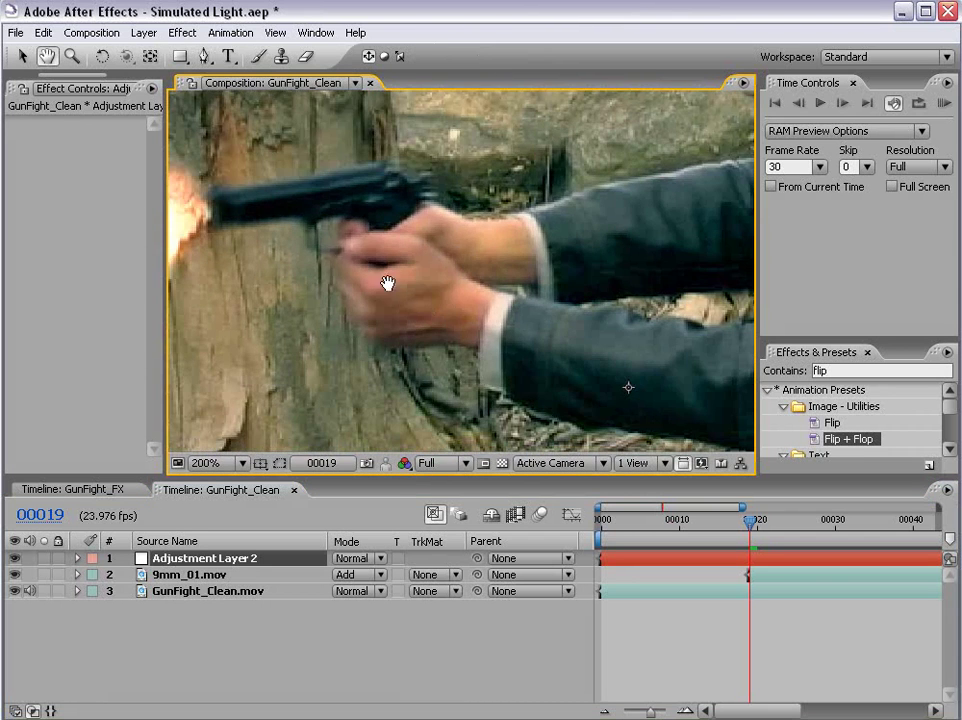
left_click(341, 239)
left_click_drag(365, 240, 365, 251)
left_click(365, 286)
left_click(365, 318)
left_click(344, 314)
left_click(343, 292)
left_click(336, 281)
left_click(336, 258)
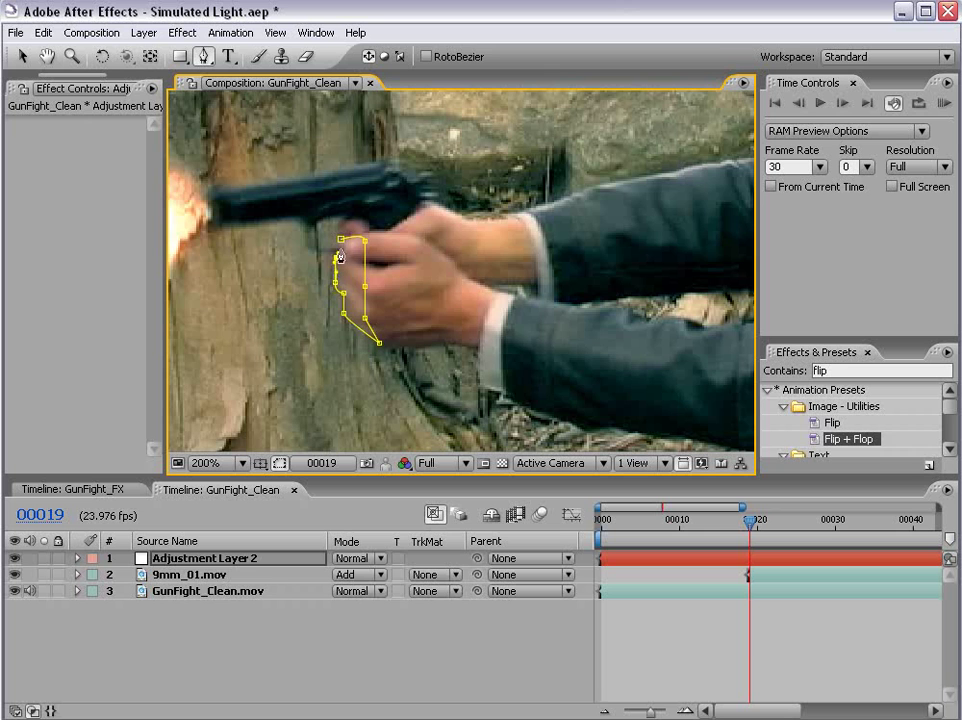
Mask the front edge of the hat's crown above the brim on the adjustment layer with a narrow closed shape
left_click_drag(650, 285, 404, 268)
scroll(501, 288, "down", 1)
left_click_drag(559, 195, 479, 318)
key("period")
left_click(496, 322)
left_click(490, 254)
left_click(496, 235)
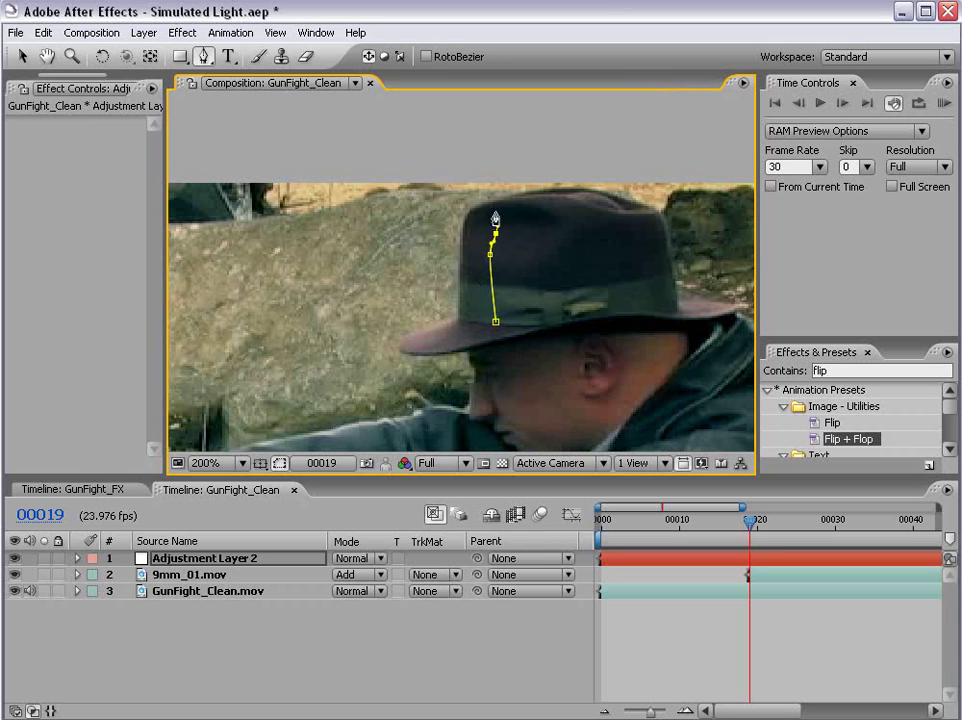
left_click(490, 204)
left_click(464, 214)
left_click(459, 288)
left_click(458, 319)
left_click(496, 322)
Mask the front of the man's face on the adjustment layer, following the profile from the hat brim to the chin
left_click_drag(578, 408, 468, 299)
scroll(478, 260, "up", 1)
left_click(362, 180)
left_click(378, 213)
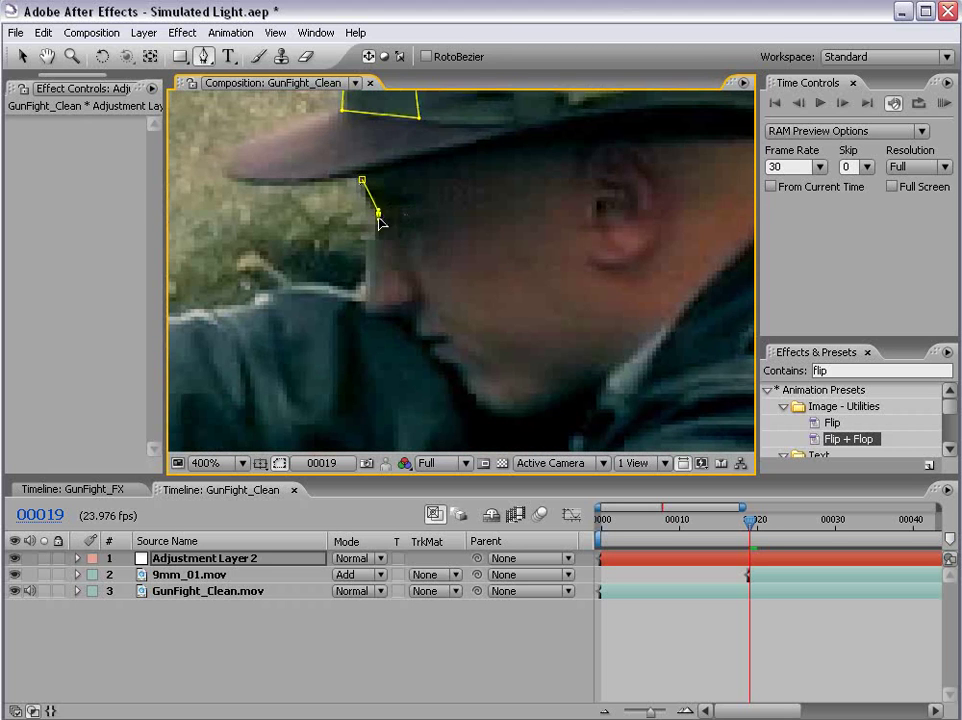
left_click_drag(366, 303, 373, 311)
left_click(403, 317)
left_click(417, 335)
left_click(428, 350)
left_click_drag(457, 365, 553, 401)
left_click(558, 400)
key("ctrl+z")
left_click(558, 392)
left_click_drag(522, 363, 514, 362)
left_click_drag(461, 312, 457, 307)
left_click(439, 270)
left_click(418, 226)
left_click(410, 162)
left_click_drag(410, 168, 413, 173)
left_click(362, 181)
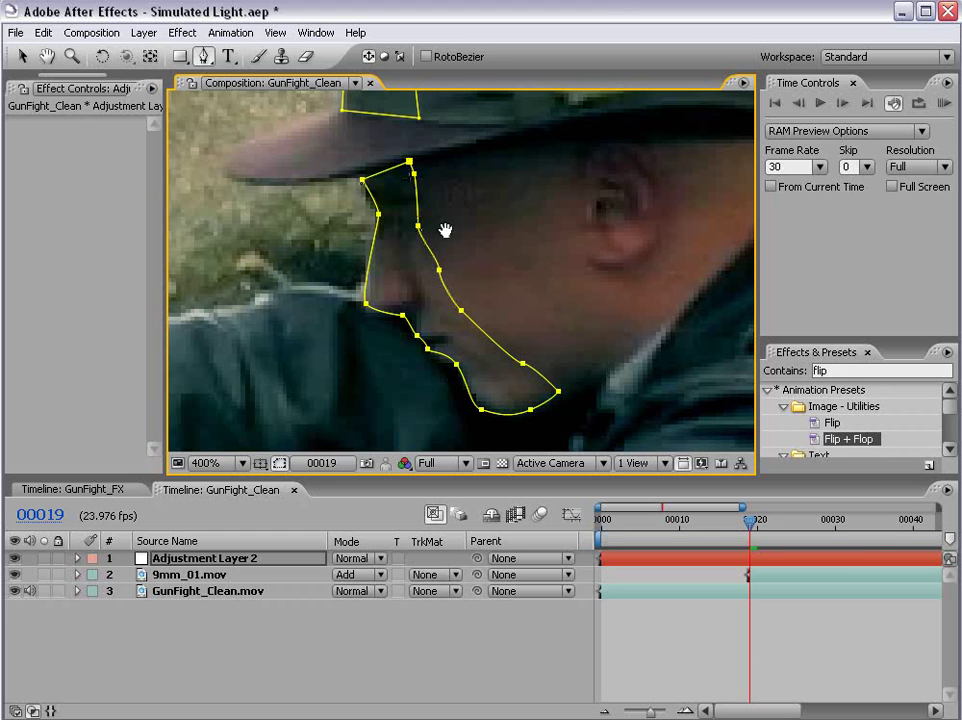
Draw a narrow wedge-shaped mask along the jacket's front edge, between the outstretched arm and the knee
scroll(448, 232, "down", 2)
left_click_drag(501, 325, 550, 286)
scroll(502, 293, "down", 1)
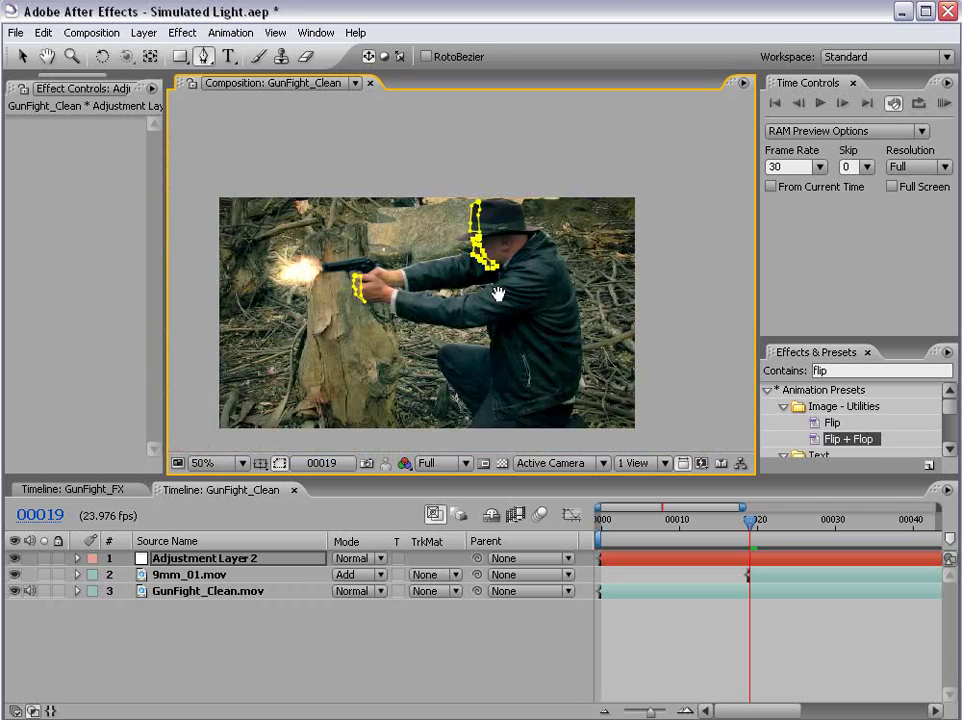
scroll(485, 322, "up", 1)
left_click_drag(485, 322, 507, 274)
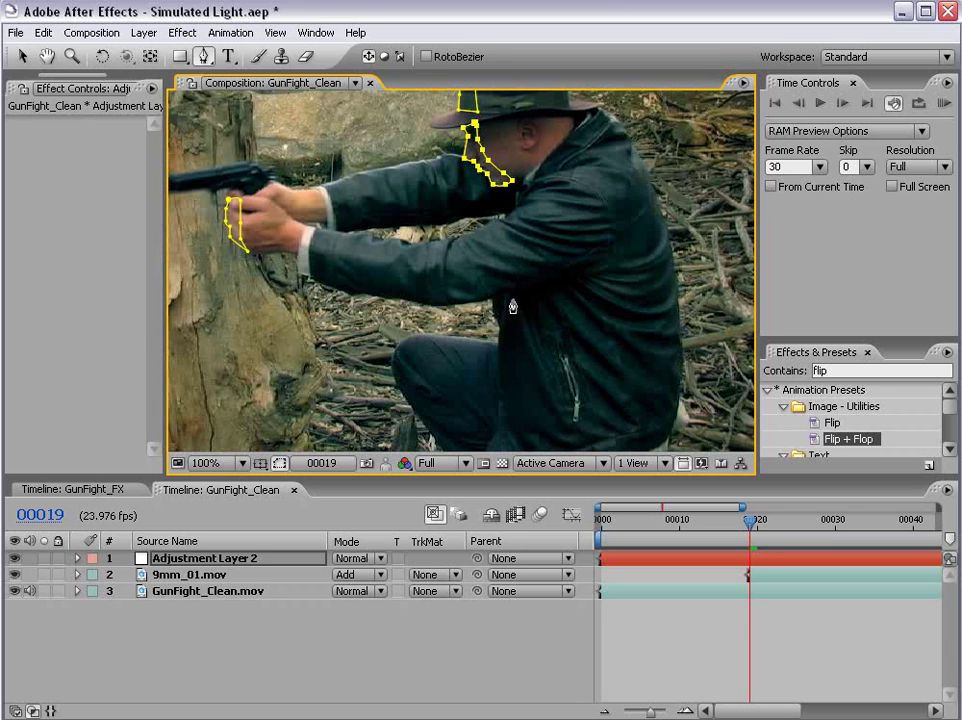
left_click(515, 294)
left_click(502, 370)
left_click(494, 318)
left_click(491, 300)
left_click(516, 294)
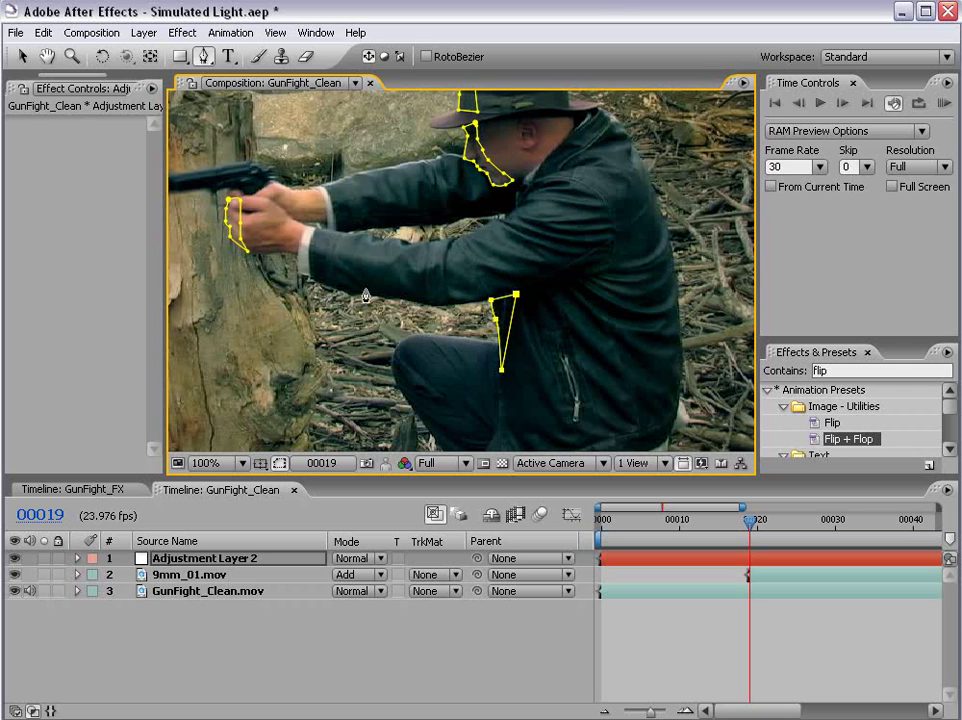
Draw a mask along the underside of the near forearm's sleeve, from the cuff toward the elbow
left_click(387, 298)
left_click(298, 256)
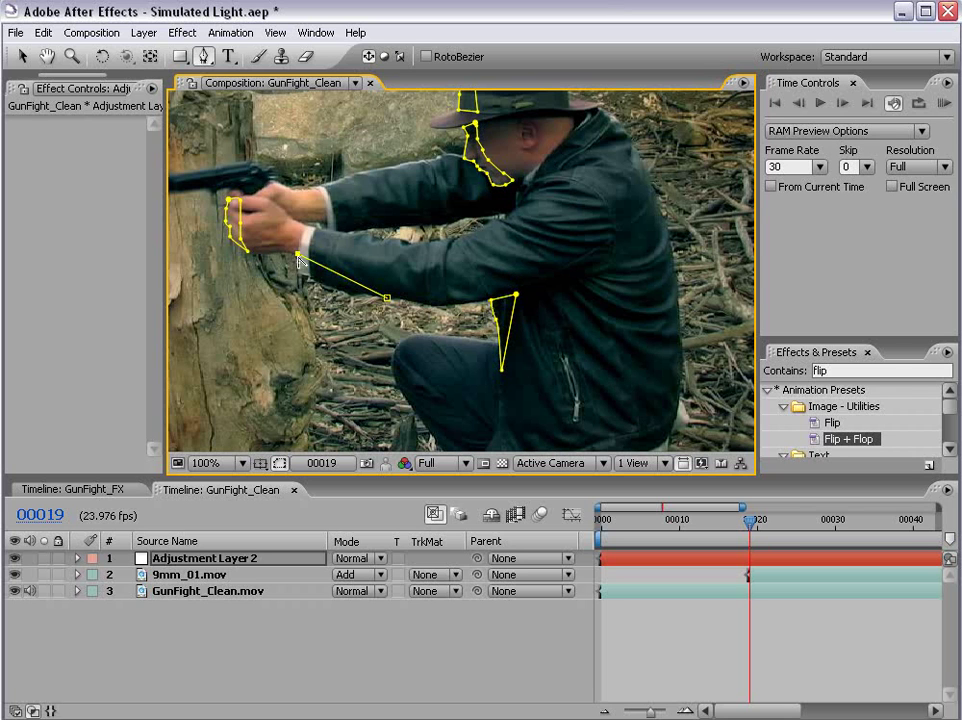
left_click(332, 288)
left_click(666, 608)
key("comma")
left_click(757, 564)
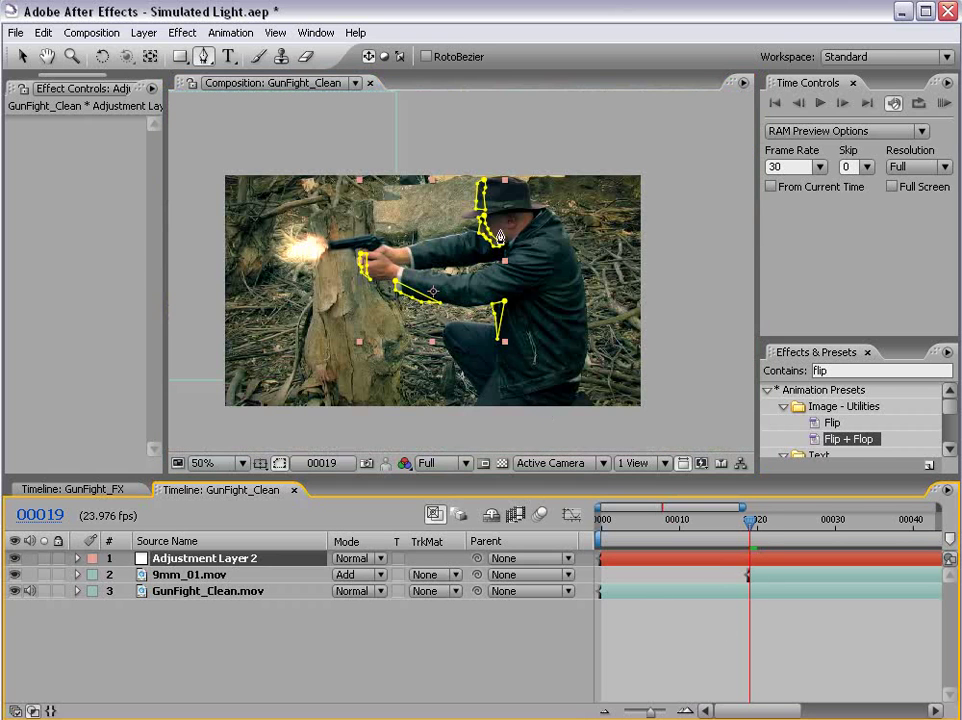
Apply the Levels effect to the masked adjustment layer and widen the effect controls area to show its full settings
key("period")
left_click_drag(497, 221, 503, 275)
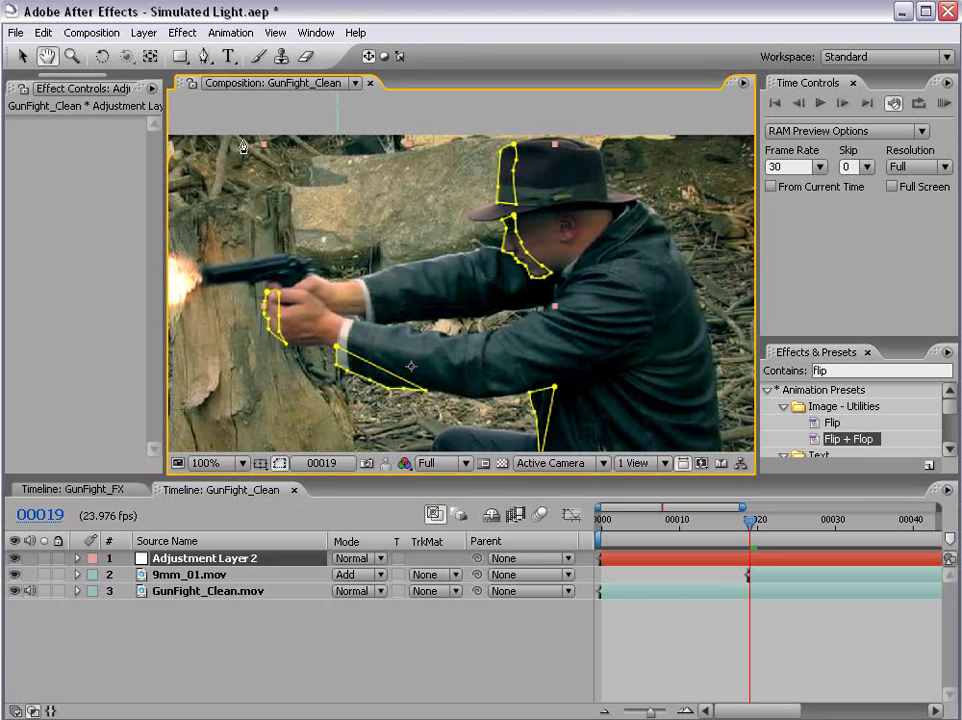
left_click(183, 36)
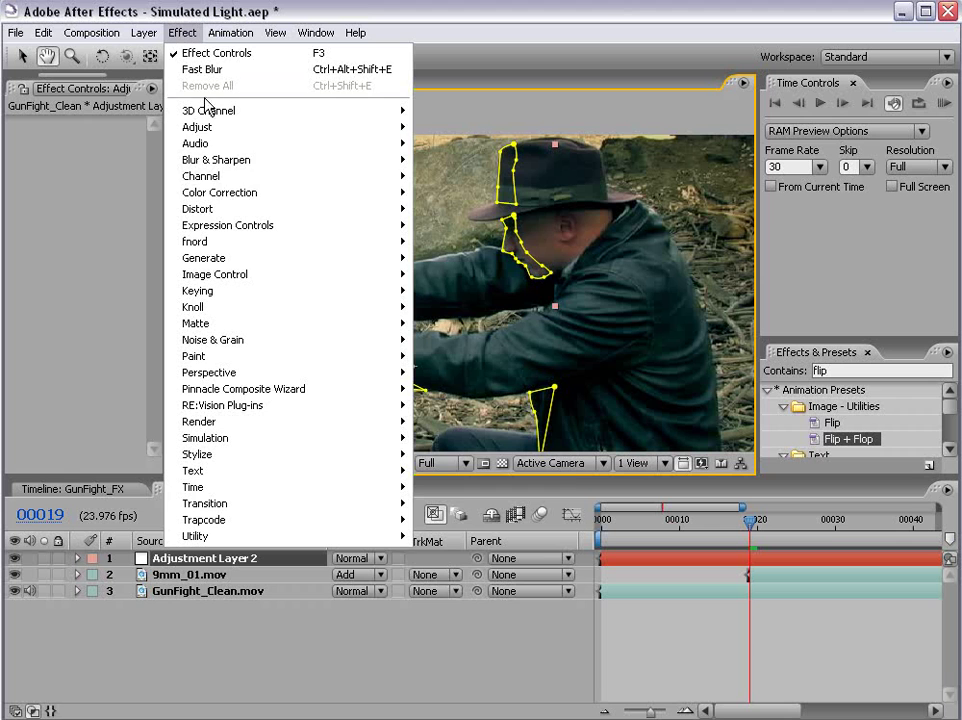
mouse_move(209, 195)
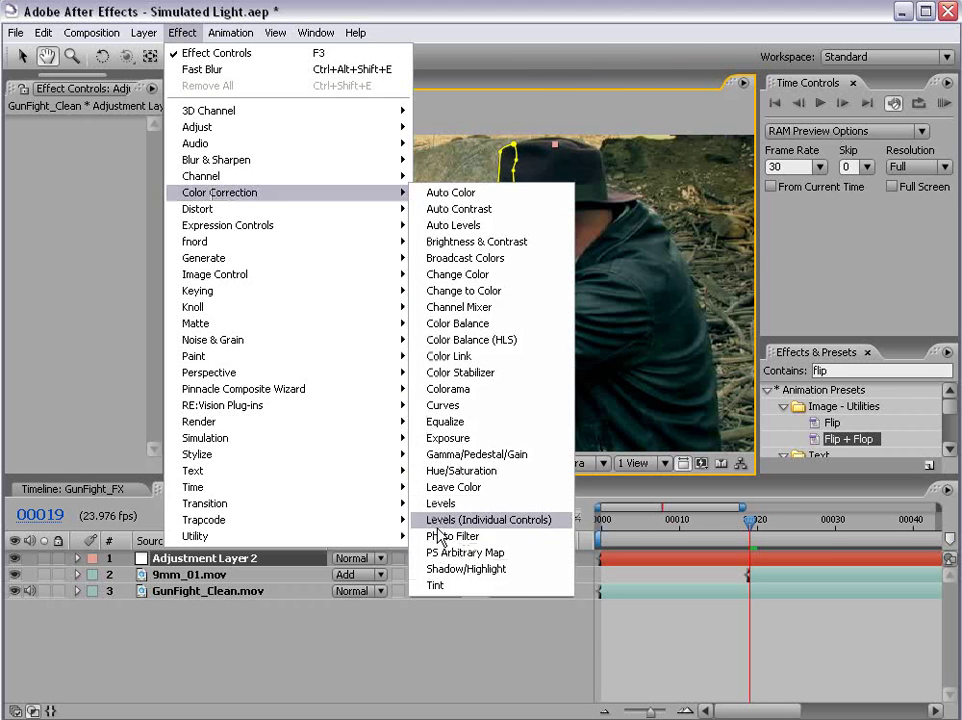
left_click(437, 504)
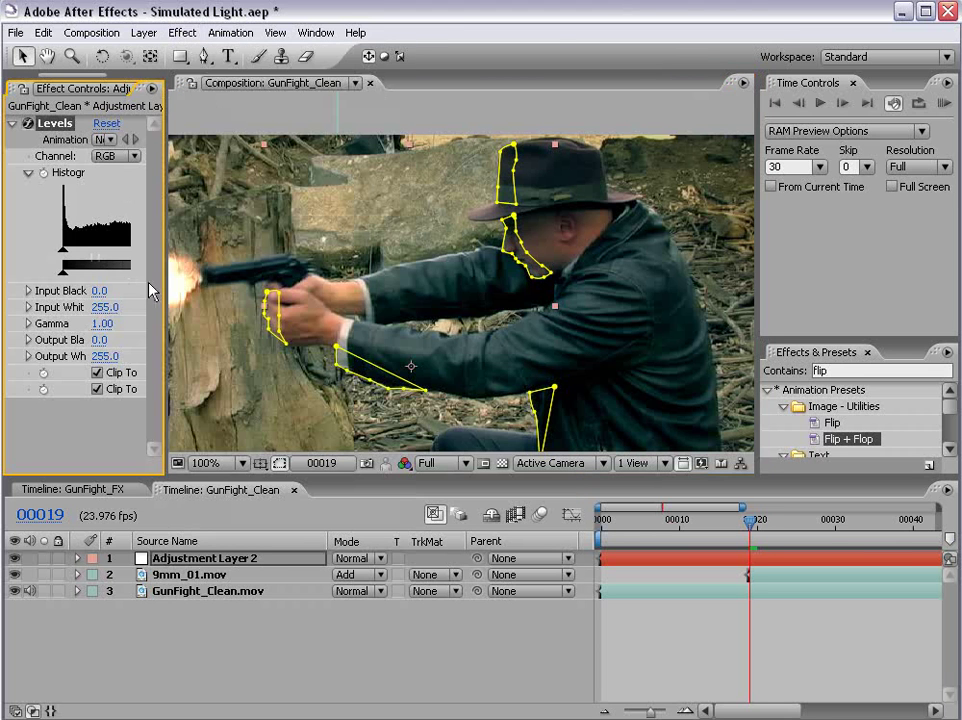
left_click_drag(167, 288, 350, 288)
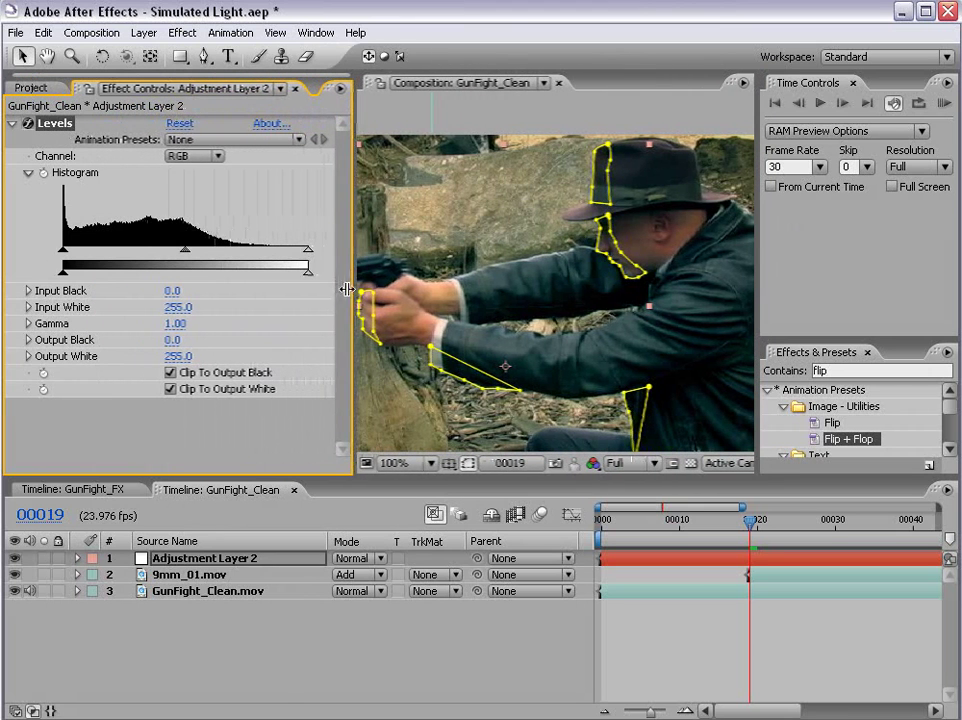
Hide the mask outlines and lower the Levels Input White on the adjustment layer to 125
left_click(185, 560)
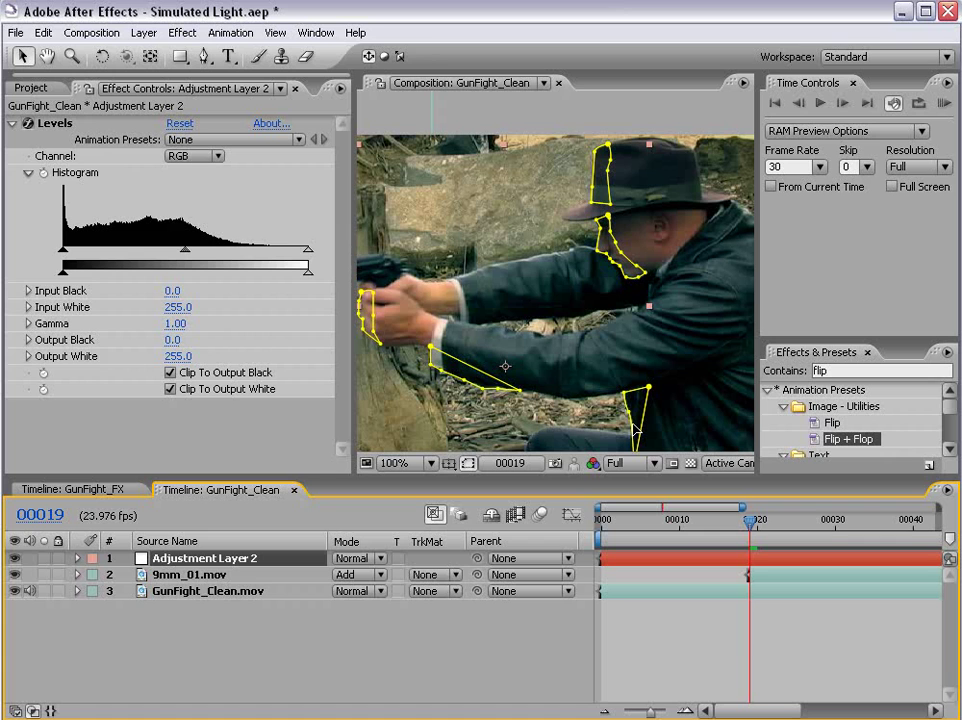
key("space")
left_click_drag(542, 369, 561, 346)
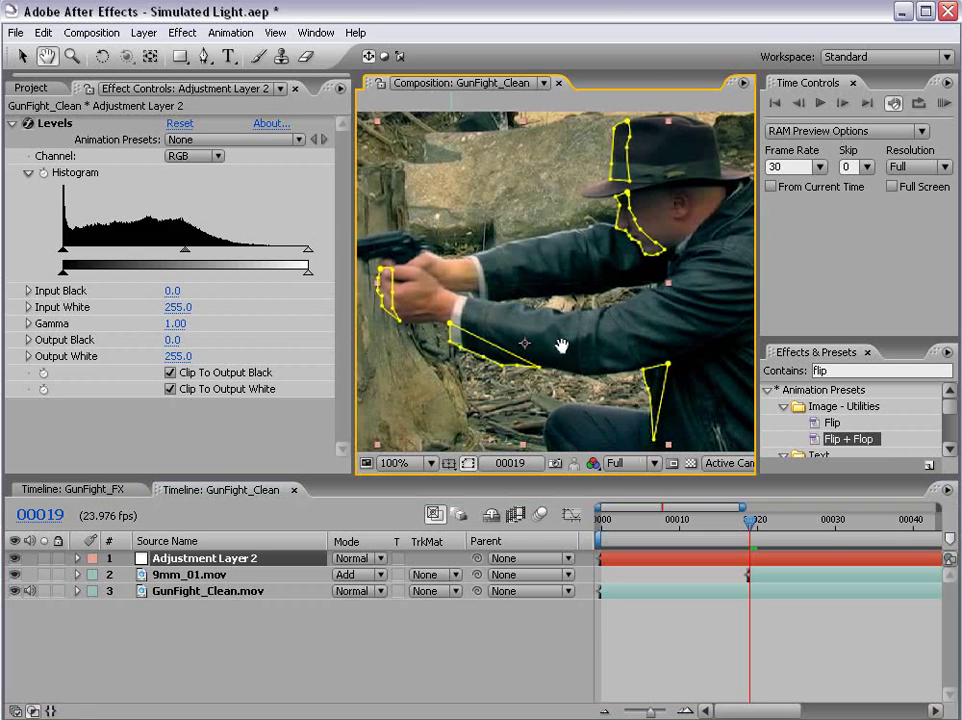
left_click(469, 466)
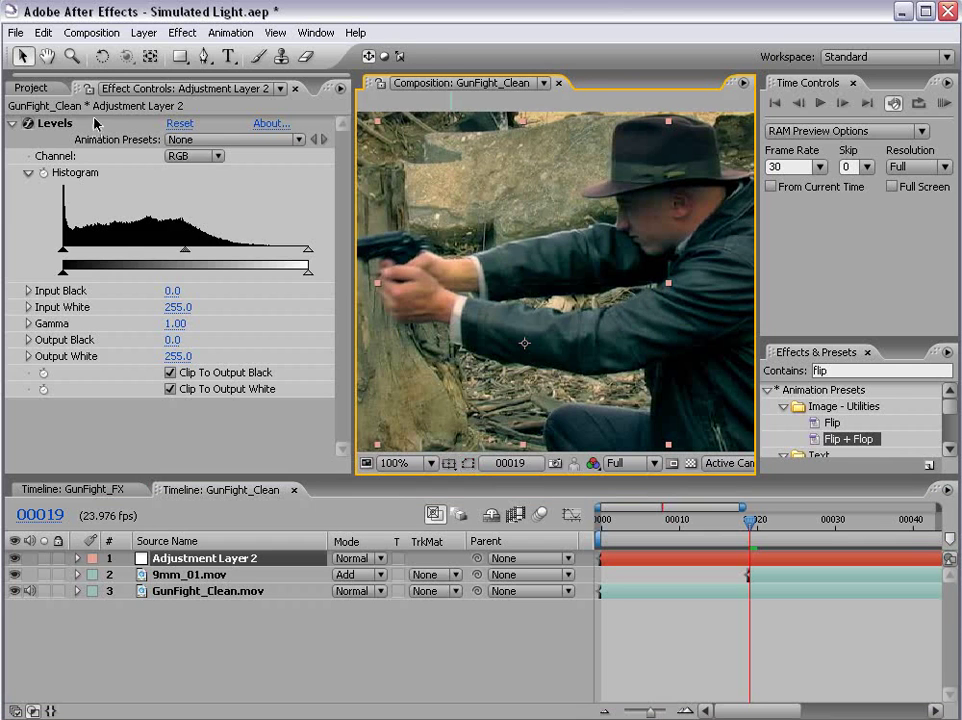
left_click_drag(309, 248, 185, 258)
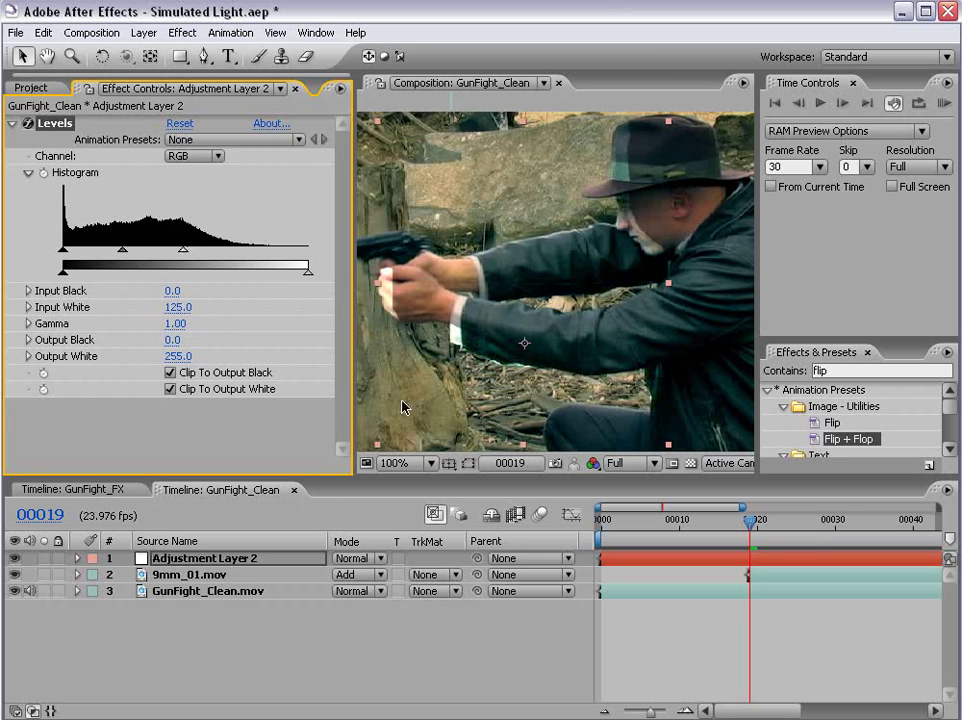
Set the feather of all five masks on the adjustment layer to 3 pixels
left_click(212, 515)
left_click_drag(213, 485, 203, 413)
key("f")
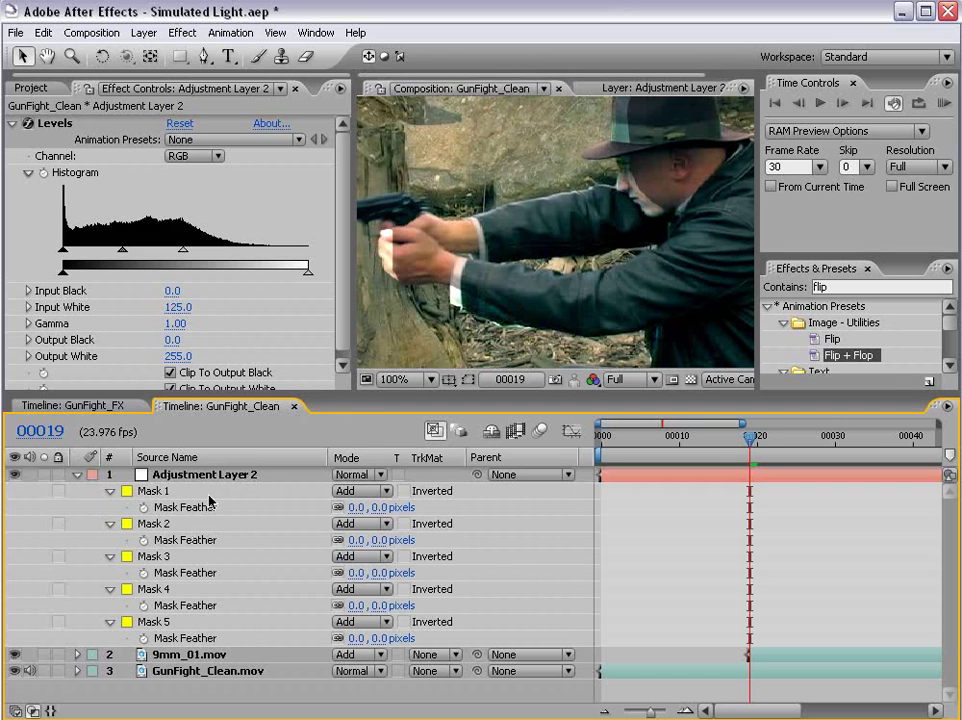
left_click(196, 507)
left_click(185, 540, "ctrl")
left_click_drag(180, 561, 155, 638)
left_click(378, 638)
type("3")
key("Return")
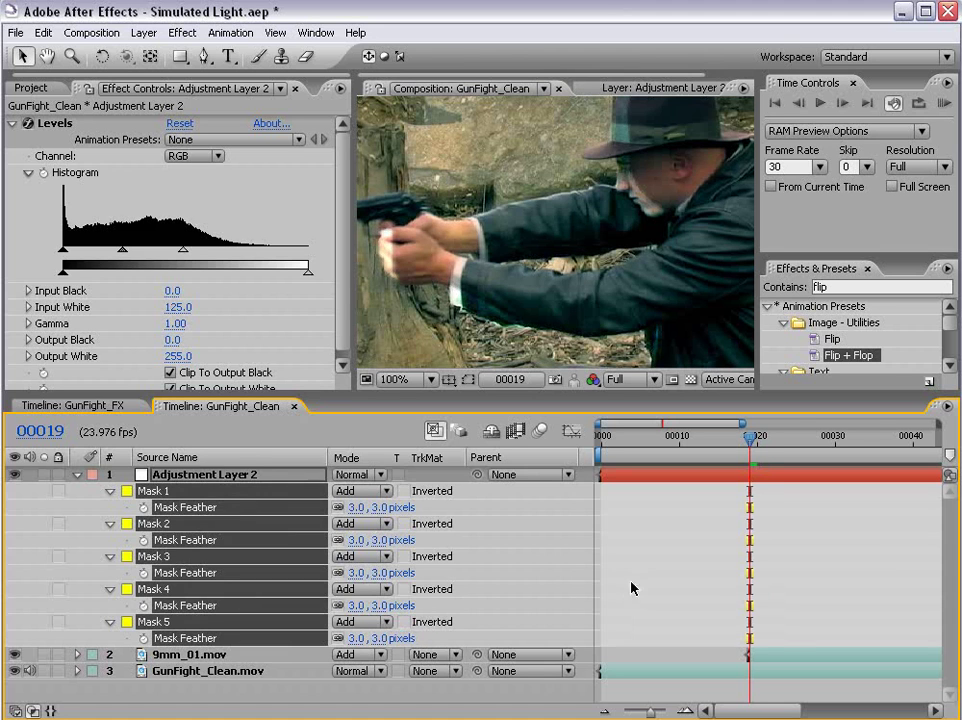
Raise the Levels Input White on the adjustment layer to 175 to soften the highlights
left_click(645, 594)
key("space")
left_click_drag(595, 237, 560, 258)
left_click_drag(183, 253, 232, 258)
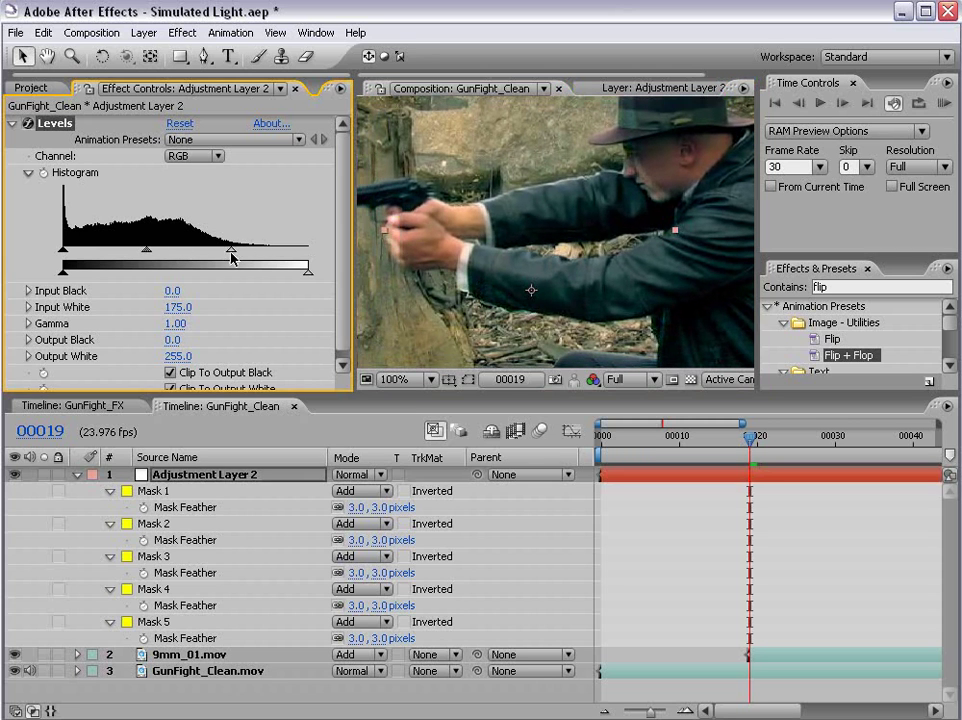
Tint the Levels highlights by setting the Blue channel gamma to 0.90 and the Red channel gamma to 1.15
left_click(196, 158)
left_click(199, 211)
mouse_move(187, 252)
left_mouse_down()
mouse_move(207, 253)
mouse_move(195, 256)
left_mouse_up()
left_click(196, 157)
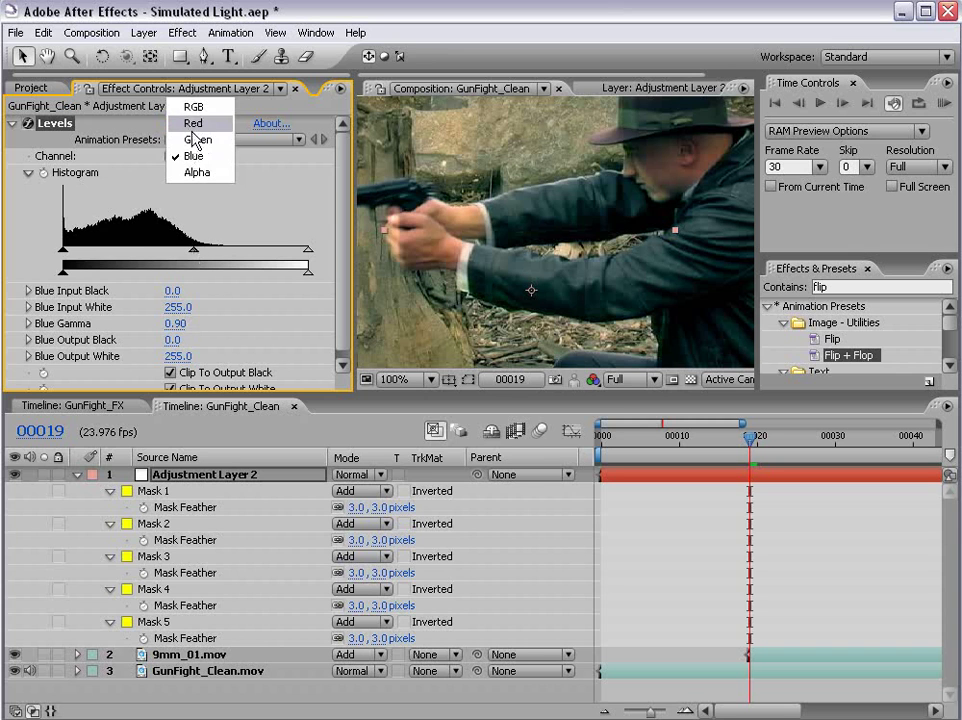
left_click(197, 122)
left_click_drag(186, 254, 175, 256)
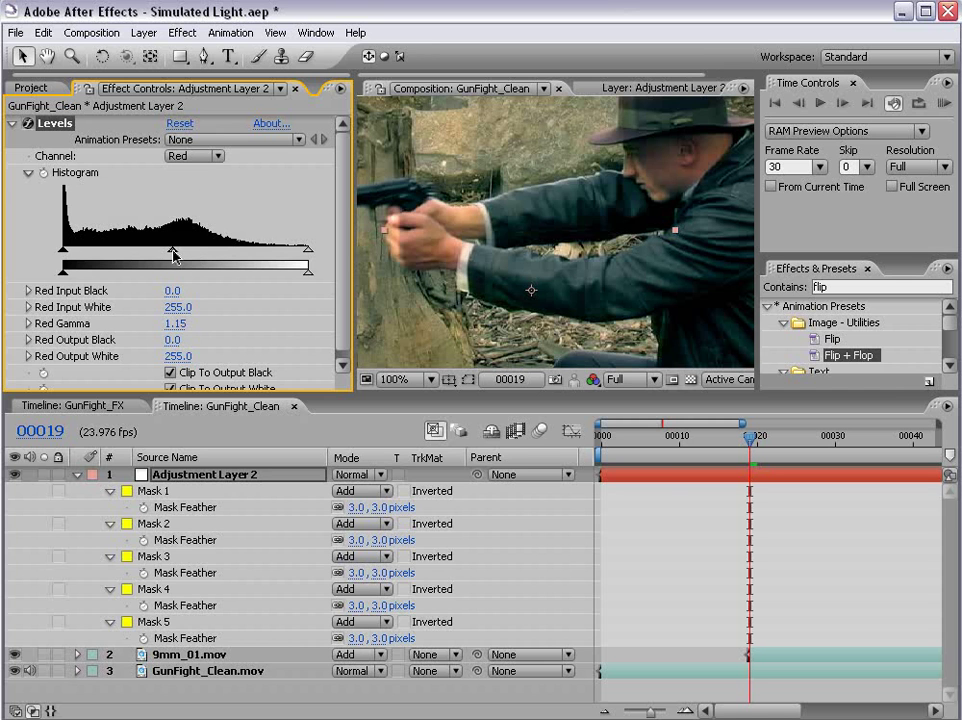
Examine the simulated light on the shooter together with the muzzle flash in the wider and enlarged composition views
scroll(615, 225, "down", 1)
key("space")
left_click_drag(585, 289, 599, 274)
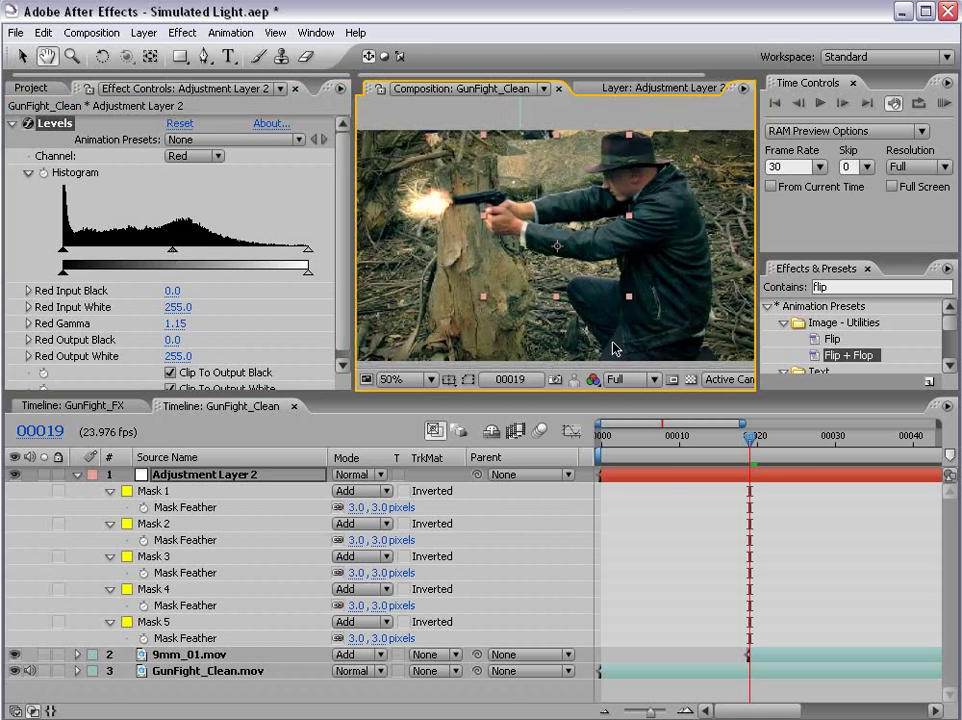
key("grave")
scroll(559, 305, "up", 1)
key("grave")
scroll(533, 326, "down", 1)
left_click(651, 542)
left_click(663, 473)
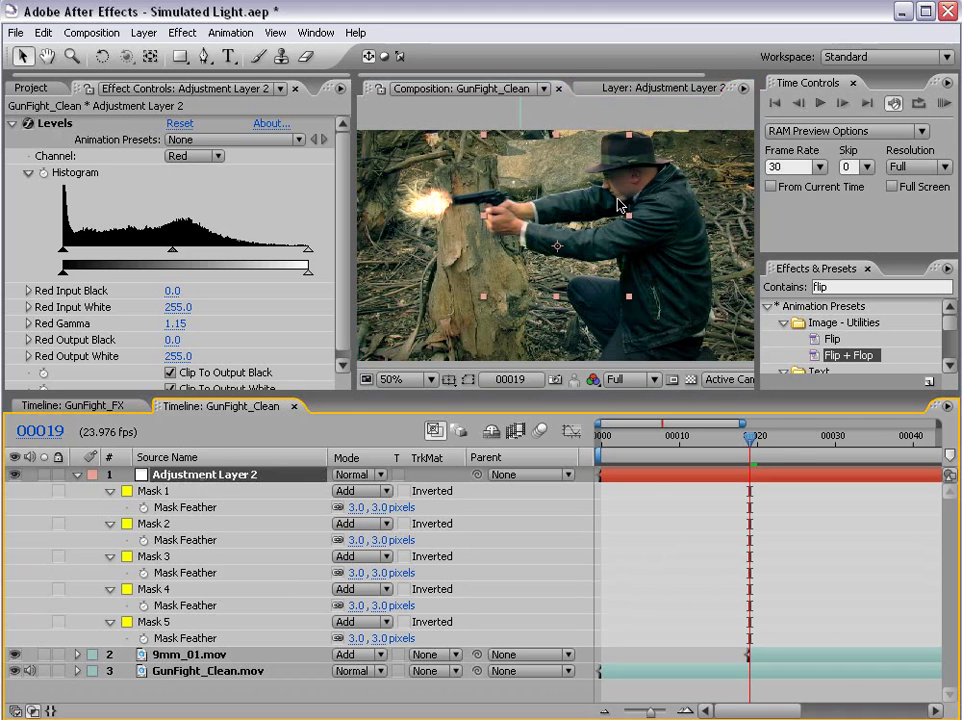
Show the mask outlines again and increase the feather of the face mask to 10 pixels
left_click(468, 380)
left_click(607, 175)
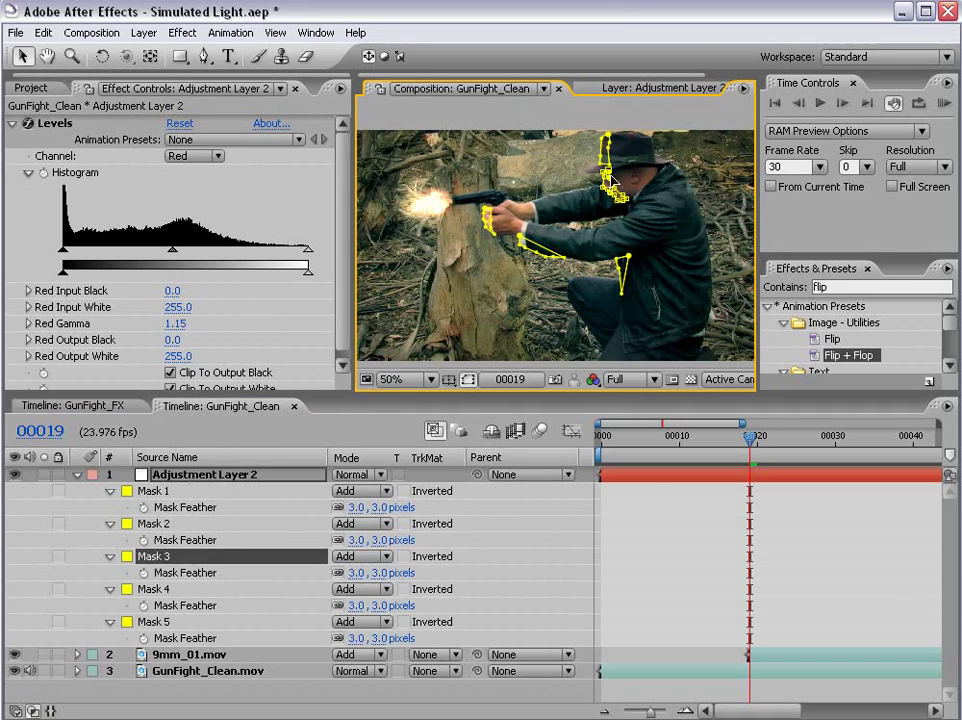
left_click_drag(381, 574, 389, 576)
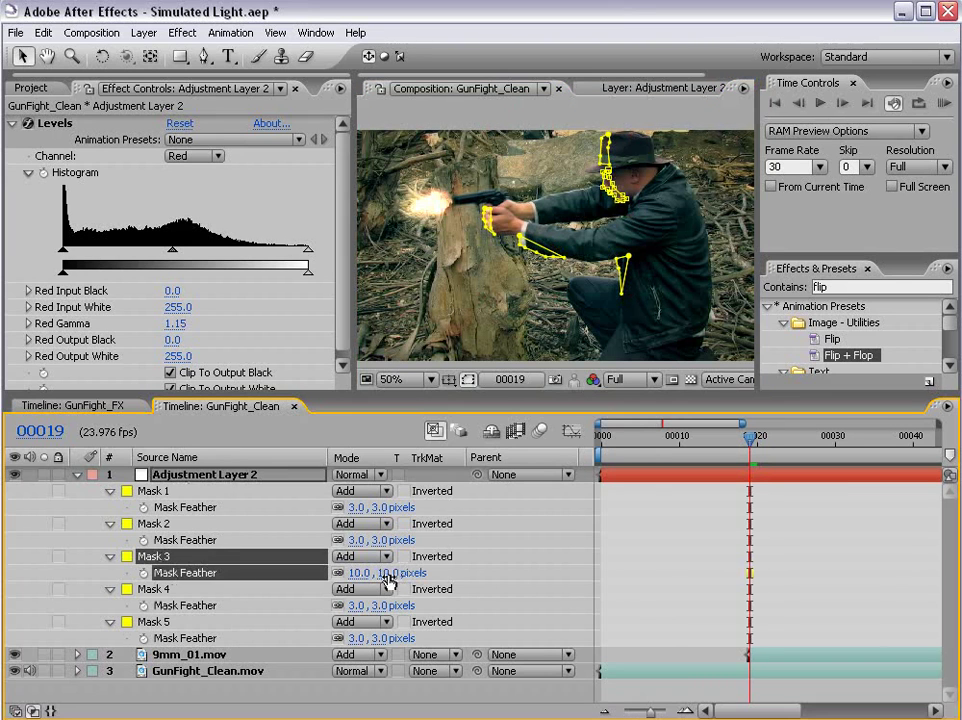
left_click(490, 560)
key("period")
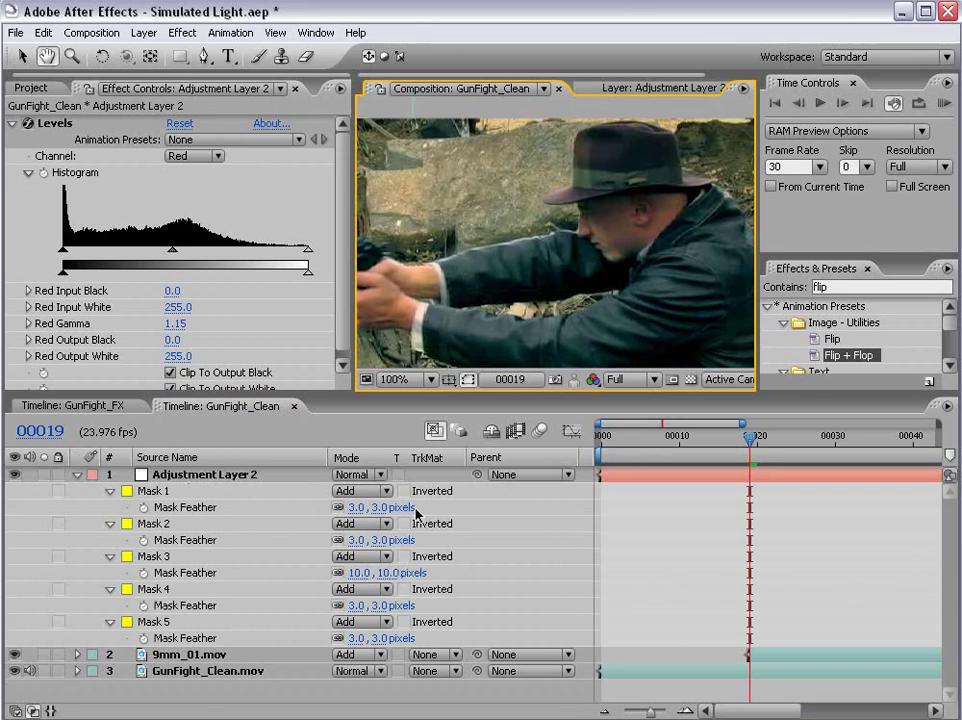
Switch Levels back to the RGB channel and set Input White to 168
left_click(195, 156)
left_click(193, 139)
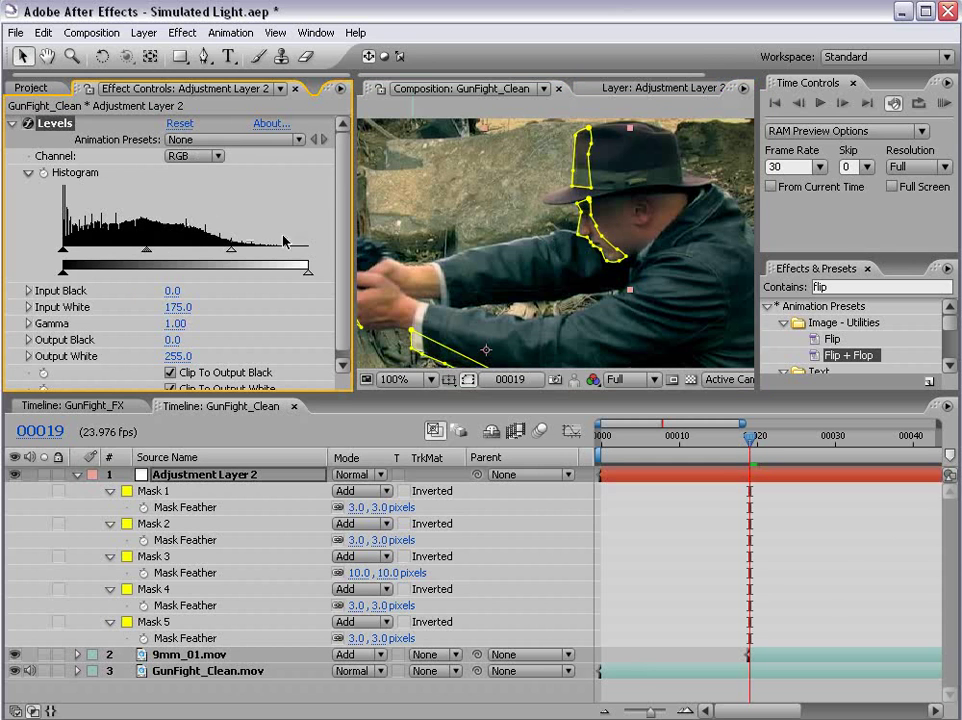
left_click_drag(232, 254, 225, 253)
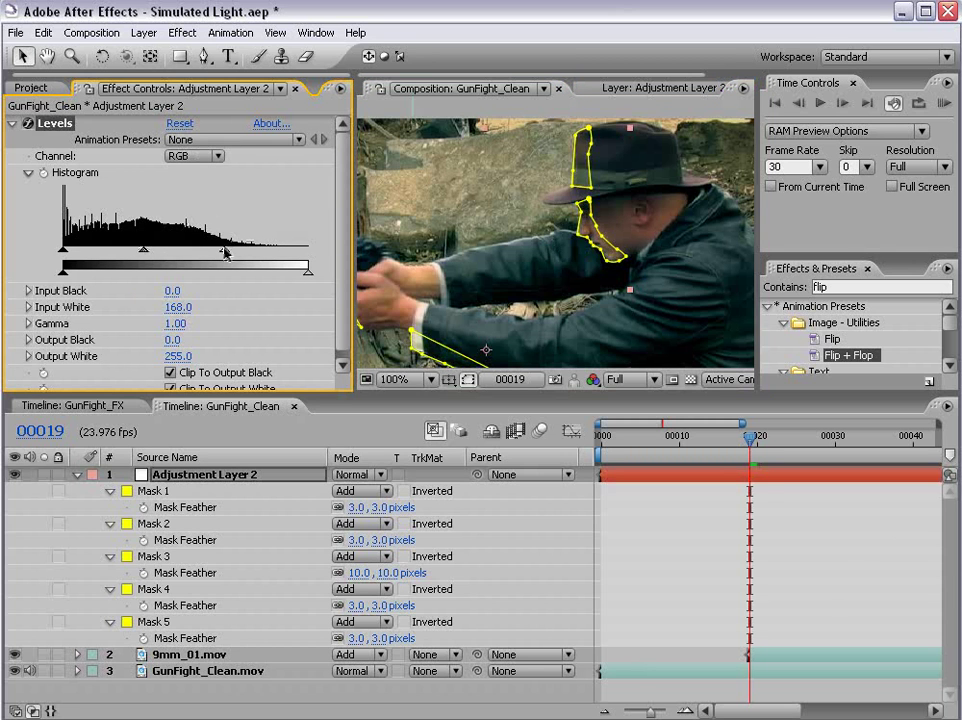
Compare the muzzle flash frame with the frame before it to judge the simulated light
left_click(708, 525)
scroll(585, 305, "down", 1)
key("space")
left_click_drag(576, 318, 581, 282)
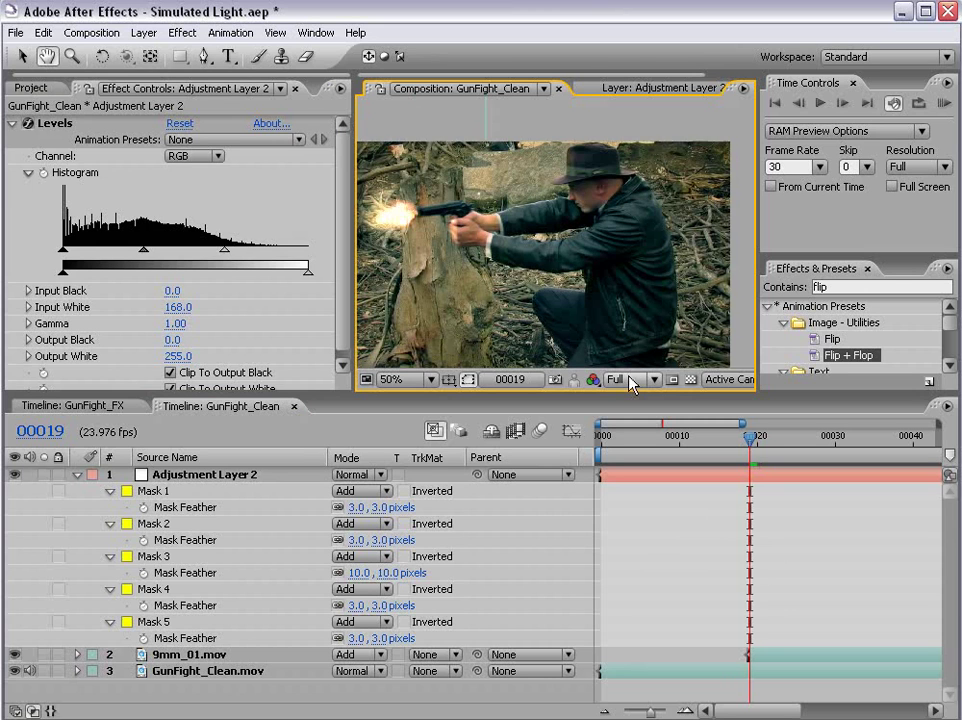
key("Page_Up")
key("Page_Down")
key("Page_Up")
key("Page_Down")
Trim the adjustment layer so it starts at frame 19 and covers only the brief muzzle flash
left_click(741, 481)
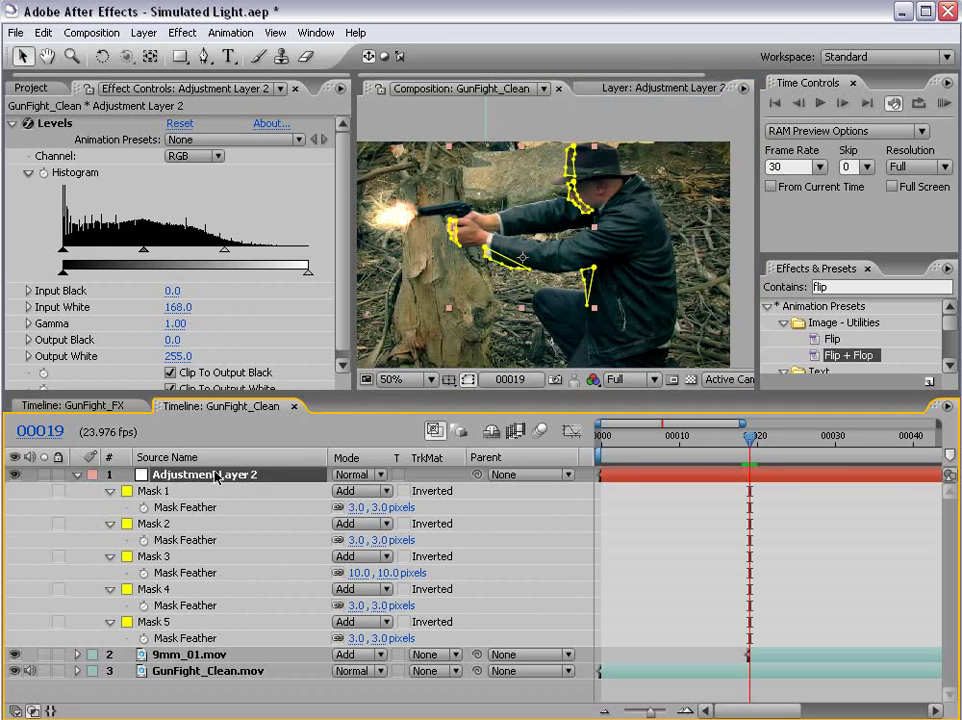
left_click_drag(599, 479, 748, 487)
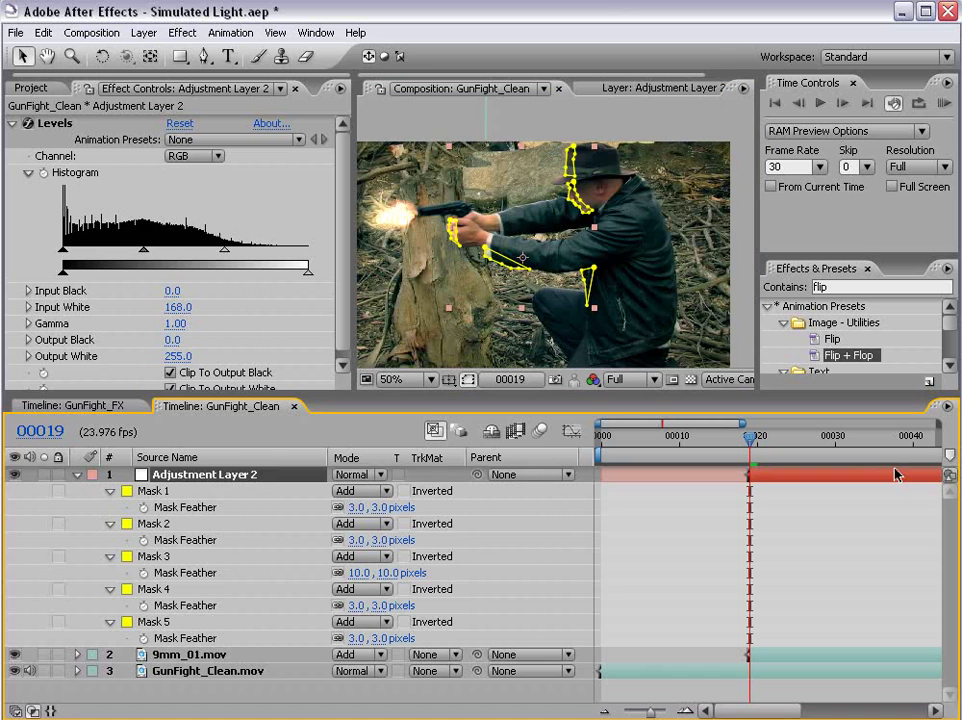
key("alt+bracketright")
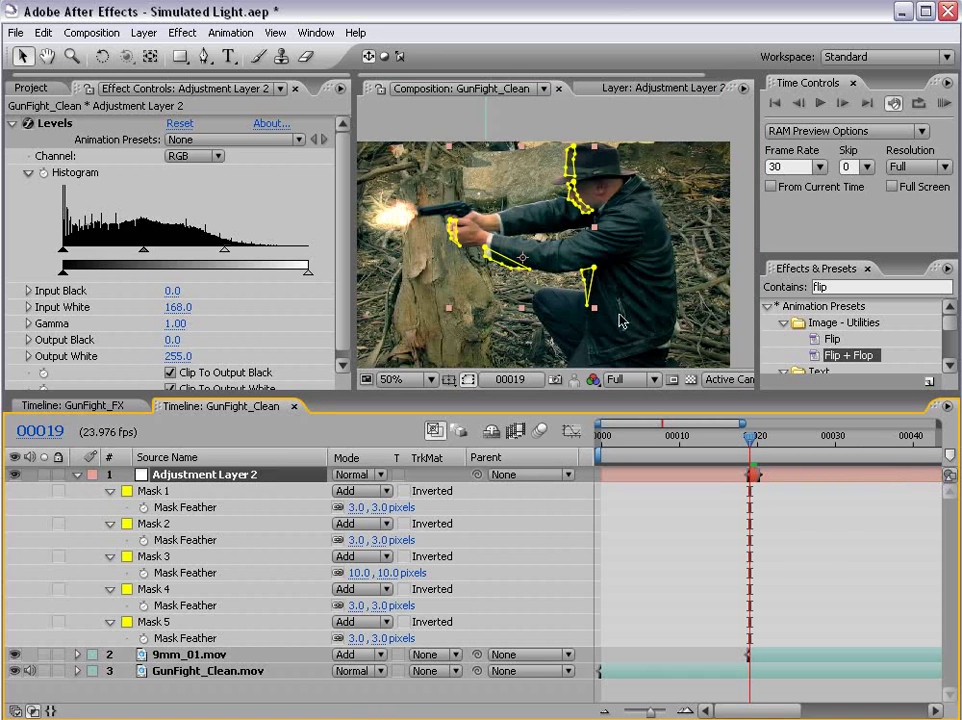
Deselect the layer and step repeatedly between frames 18 and 19 to check that the light appears only with the flash
key("ctrl+shift+a")
key("Page_Up")
key("Page_Down")
key("Page_Up")
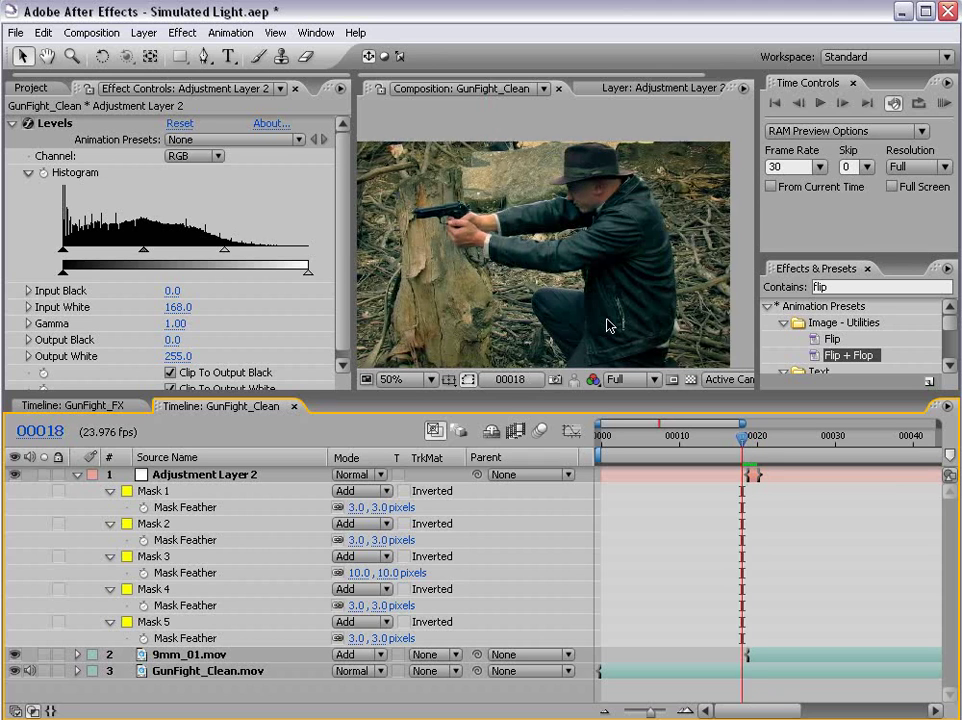
key("Page_Down")
key("Page_Up")
key("Page_Down")
key("Page_Up")
key("Page_Down")
key("Page_Up")
key("Page_Down")
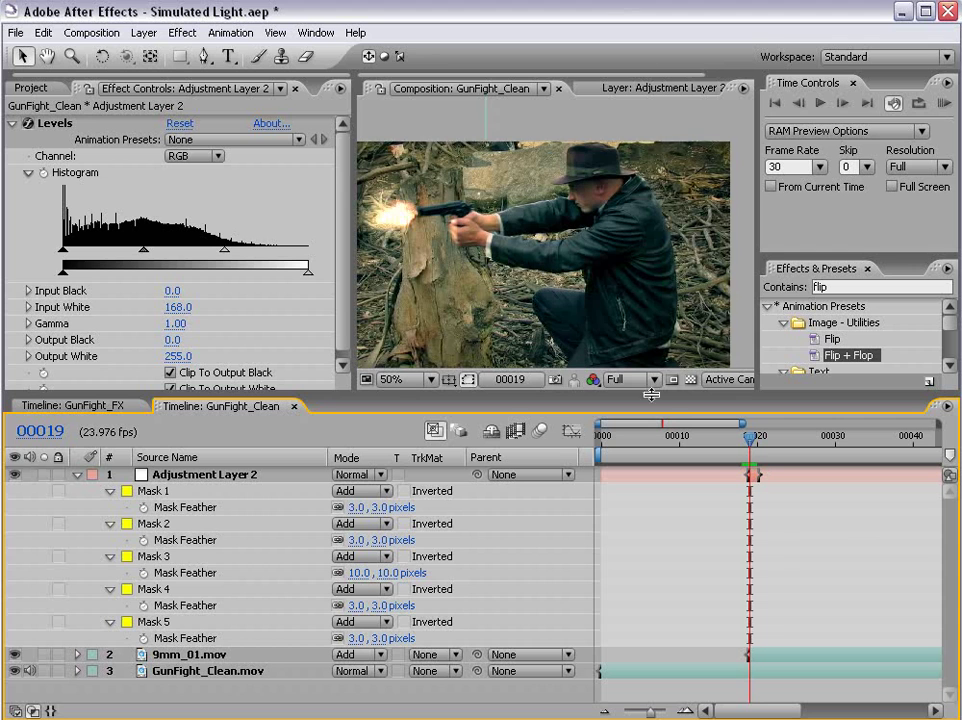
Draw a closed Pen mask on the adjustment layer along the side of the tree trunk nearest the muzzle flash
key("space")
left_click_drag(433, 232, 539, 241)
scroll(540, 250, "up", 1)
scroll(558, 299, "down", 1)
left_click_drag(577, 288, 554, 254)
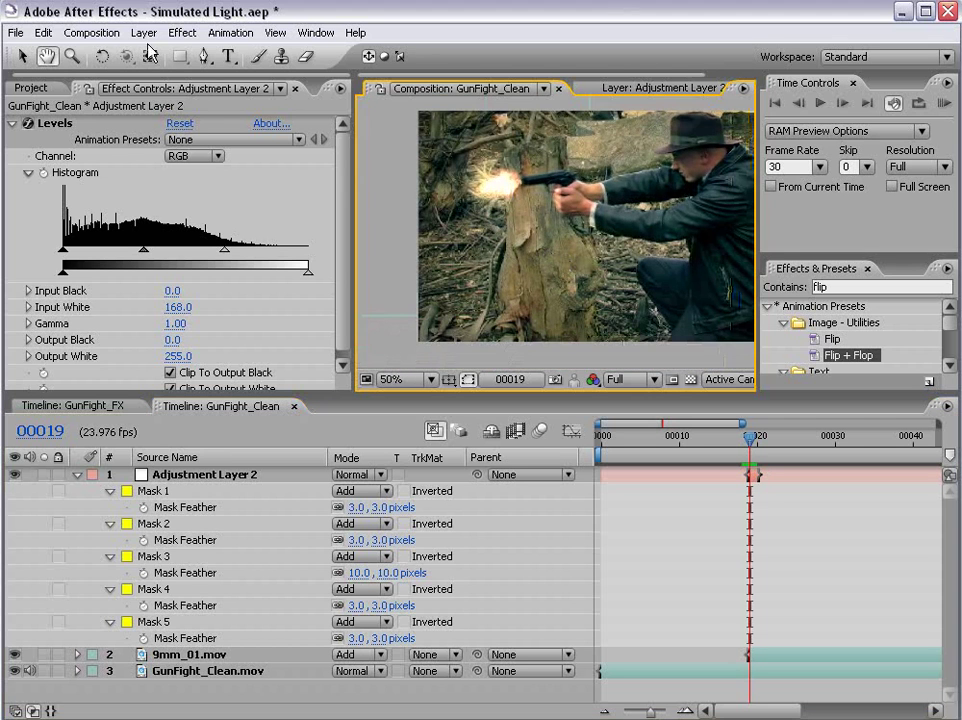
left_click(204, 463)
left_click(211, 479)
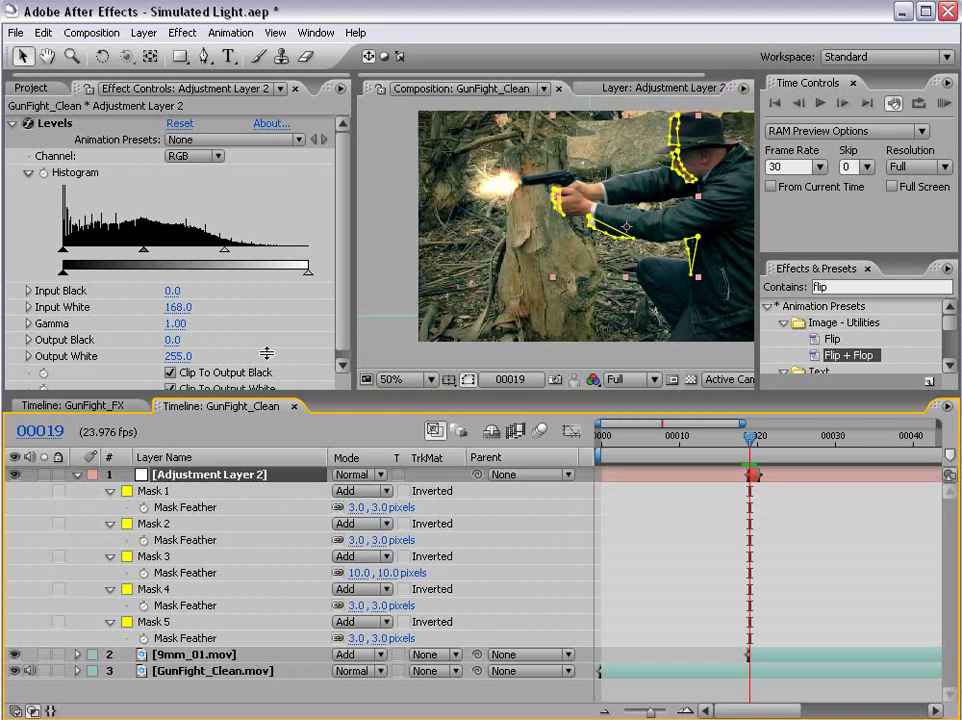
scroll(468, 264, "up", 1)
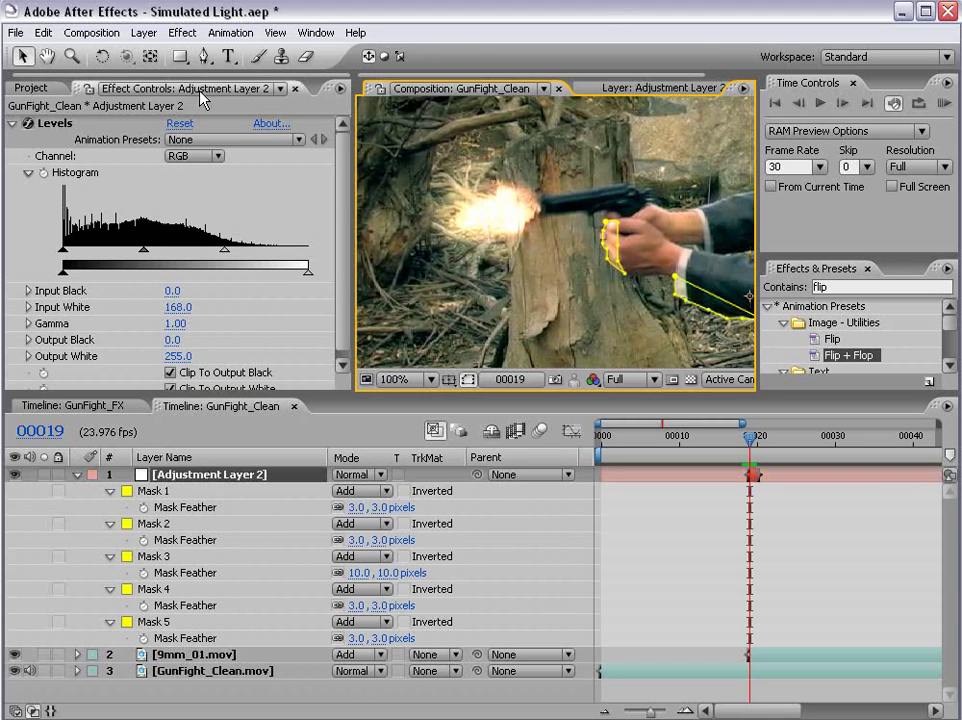
left_click(204, 56)
left_click(540, 131)
left_click_drag(494, 158, 497, 172)
left_click_drag(588, 271, 567, 198)
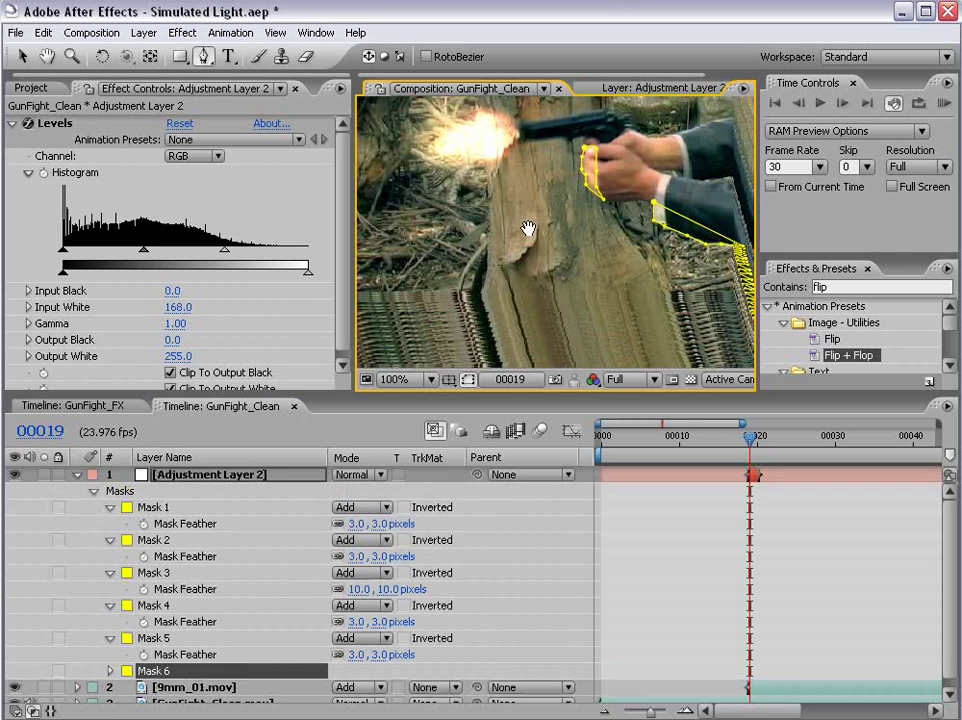
left_click(483, 276)
left_click(470, 331)
left_click(506, 282)
left_click_drag(537, 235, 562, 236)
left_click_drag(569, 182, 568, 260)
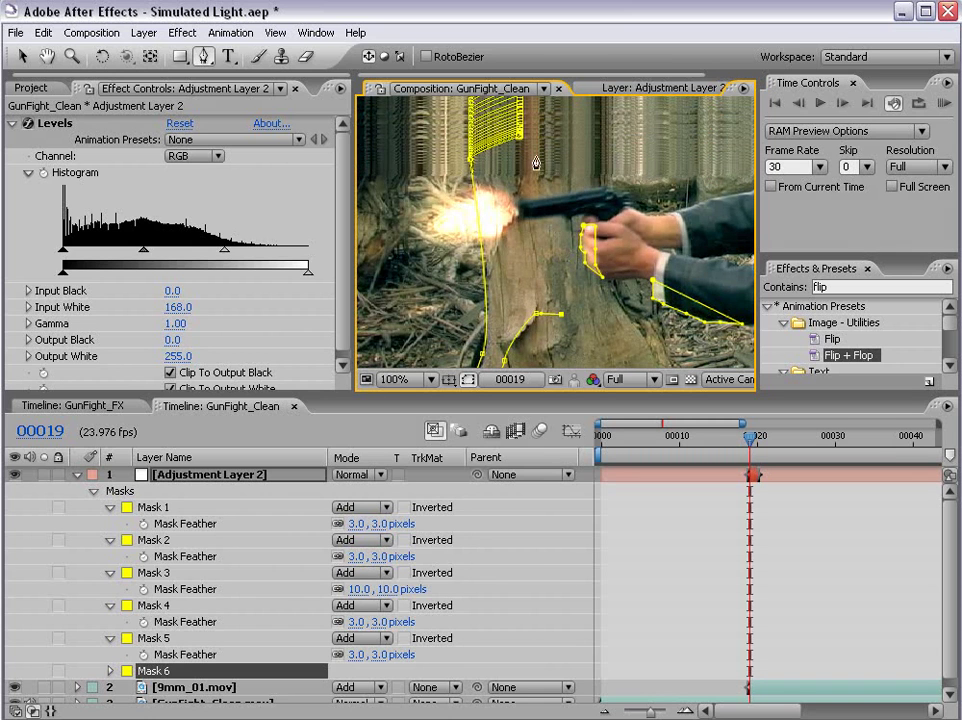
left_click(519, 136)
Set the feather of the tree trunk mask to 26 pixels and deselect it to view the composite
key("u")
key("f")
left_click_drag(356, 671, 416, 675)
key("v")
left_click(713, 556)
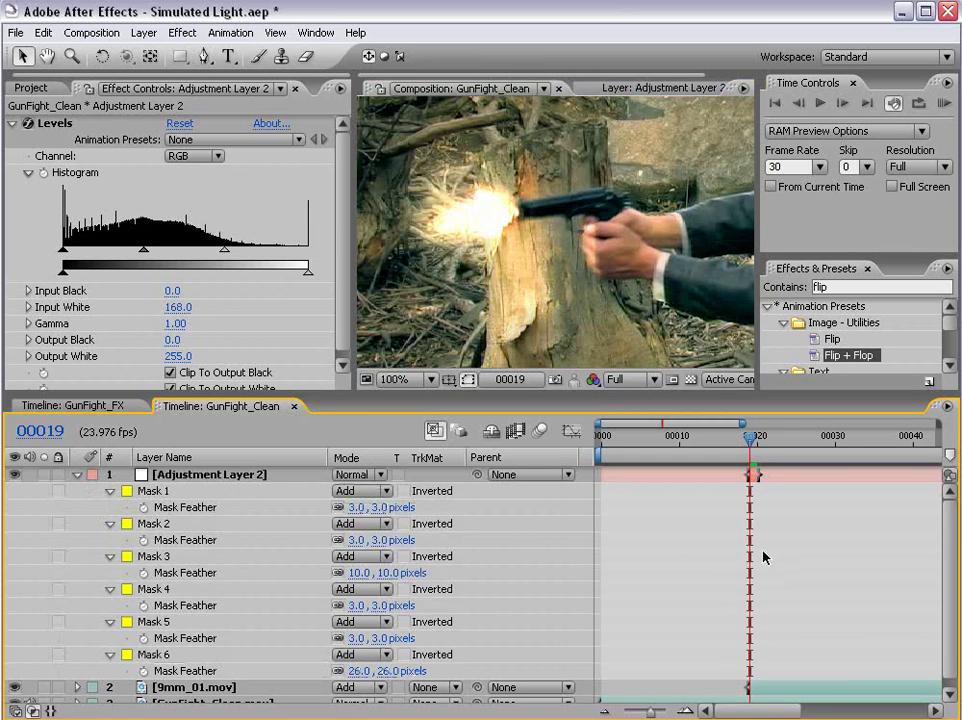
key("space")
scroll(556, 356, "down", 1)
left_click_drag(604, 321, 535, 278)
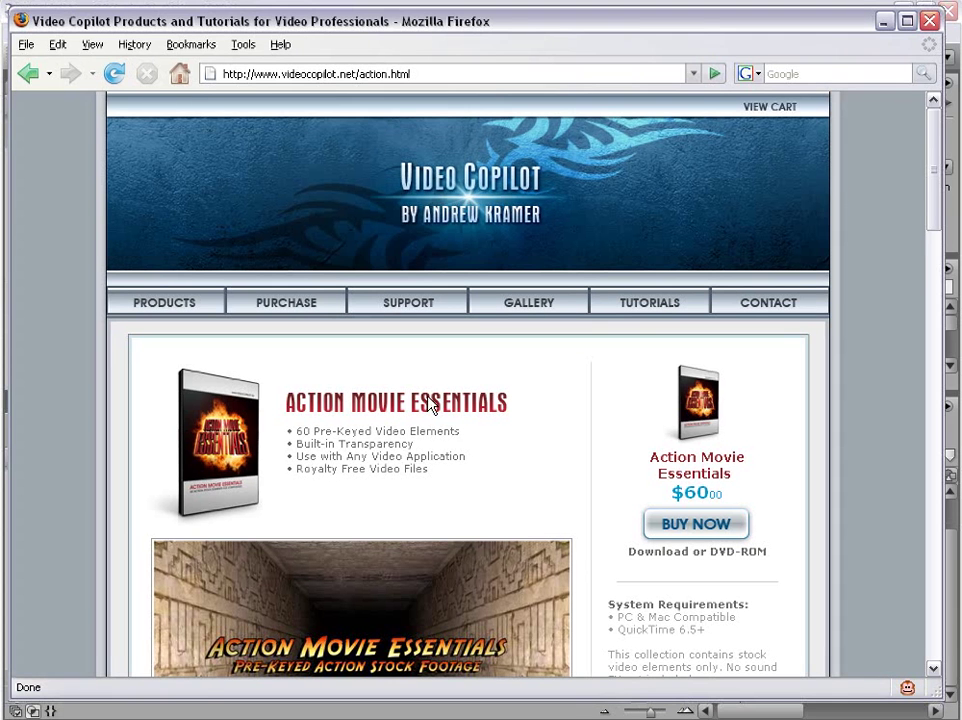
Switch to Firefox and look through the Action Movie Essentials product page down to the demo tutorial
left_click_drag(938, 165, 922, 296)
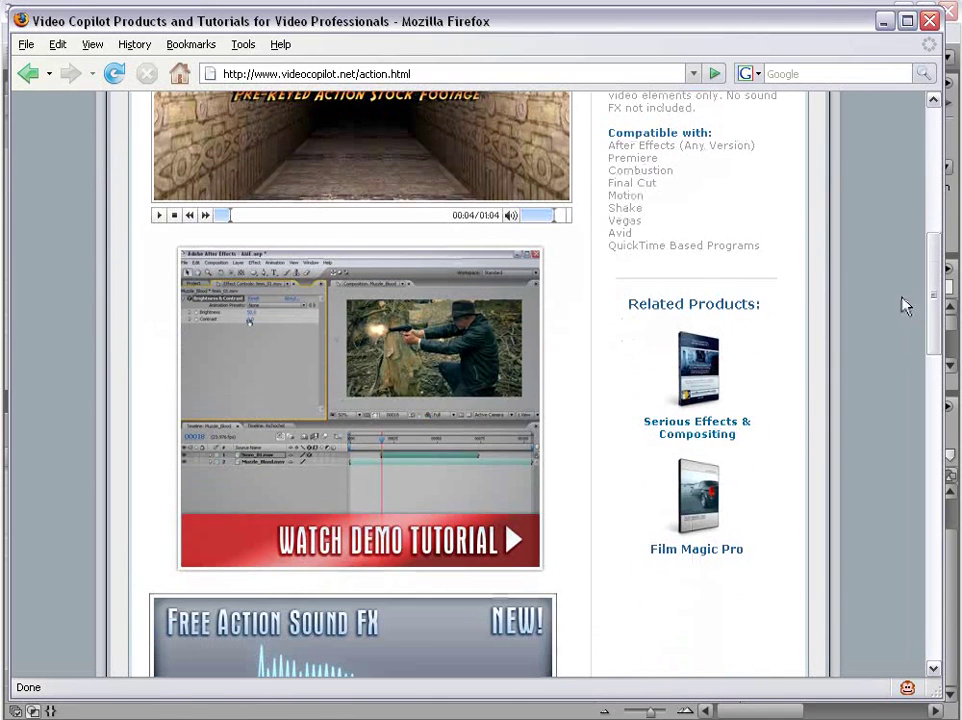